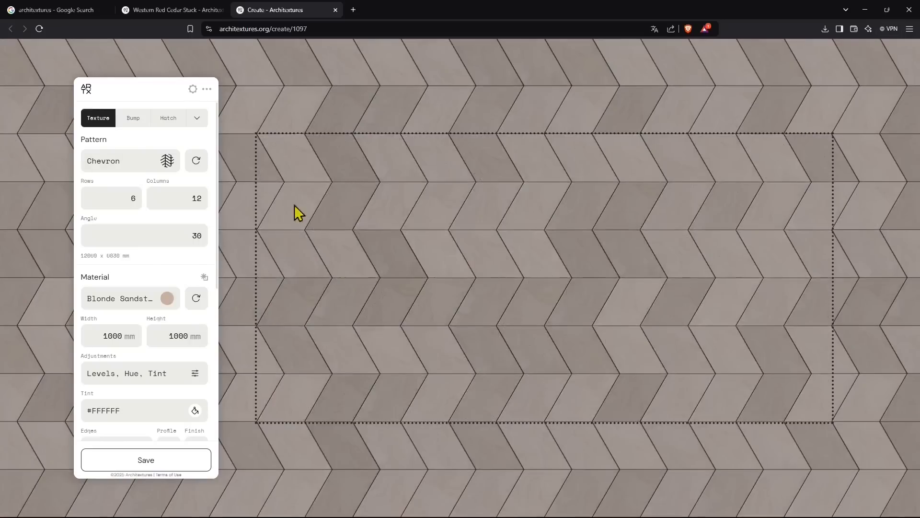
- Change the texture's pattern to Ashlar, and finally set it to Circular
{"action": "left_click", "coordinate": [144, 162]}
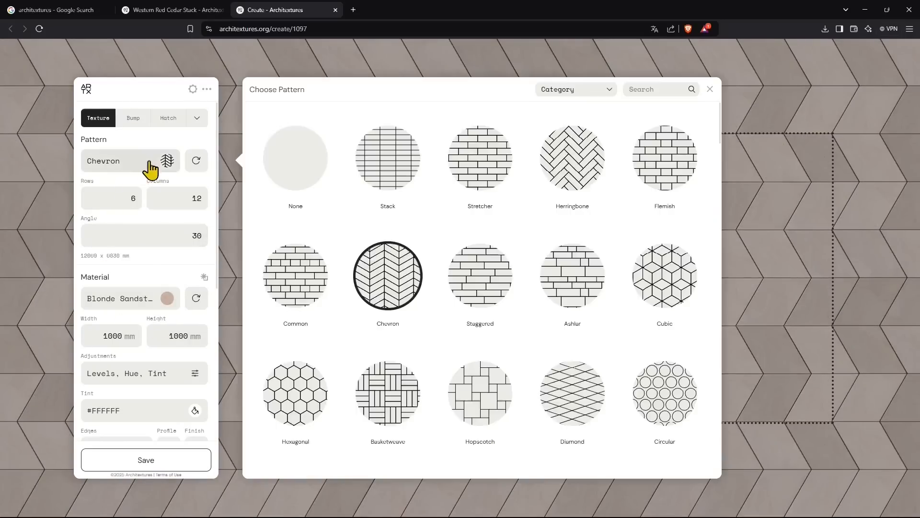
{"action": "left_click", "coordinate": [557, 277]}
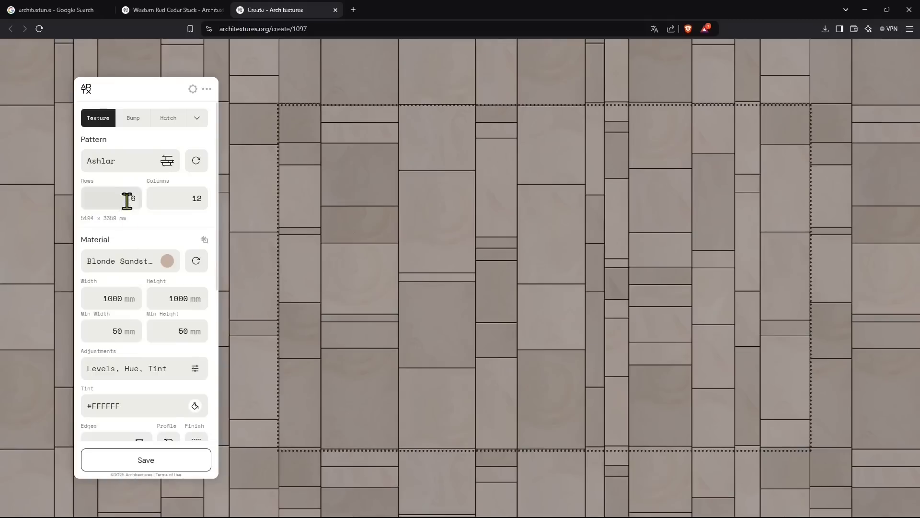
{"action": "left_click", "coordinate": [154, 168]}
{"action": "left_click", "coordinate": [665, 393]}
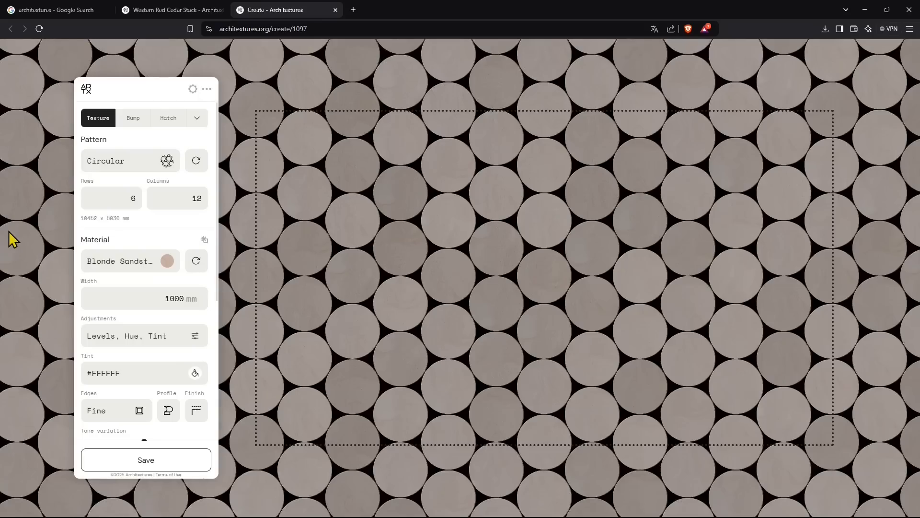
- Search Google for "archi textures", switch to the suggested spelling "architextures", and open the Architextures homepage
{"action": "key", "text": "ctrl+1"}
{"action": "double_click", "coordinate": [161, 67]}
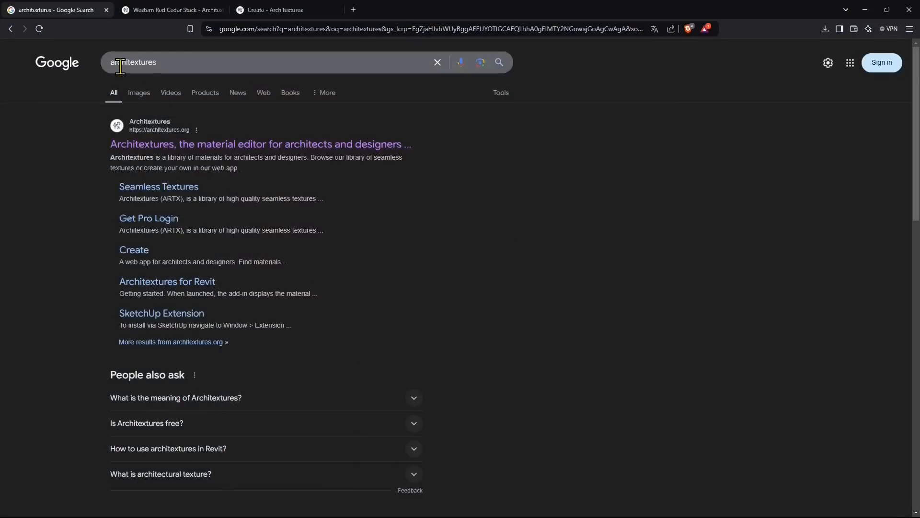
{"action": "left_click", "coordinate": [129, 63]}
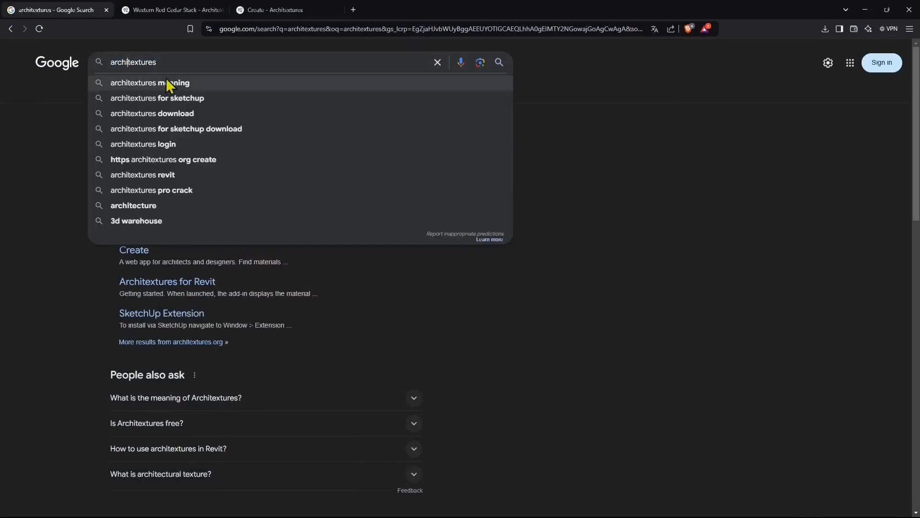
{"action": "key", "text": "Return"}
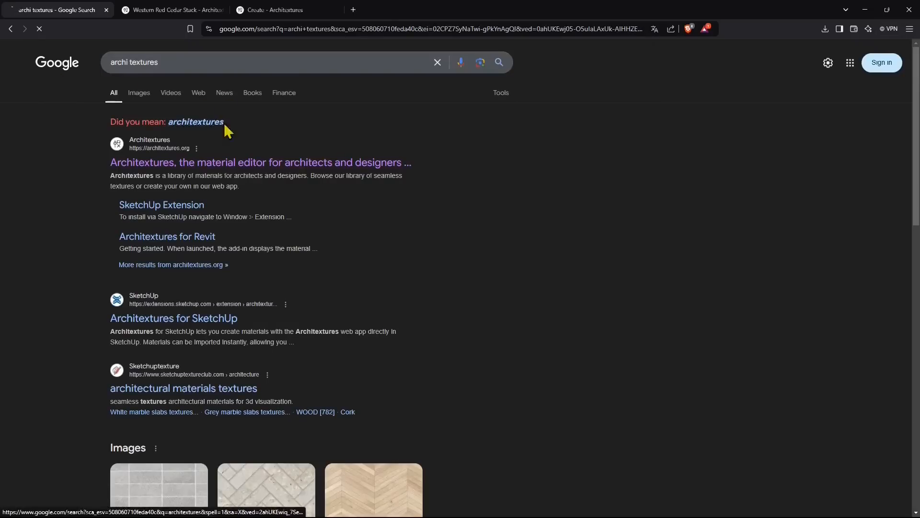
{"action": "left_click", "coordinate": [216, 123]}
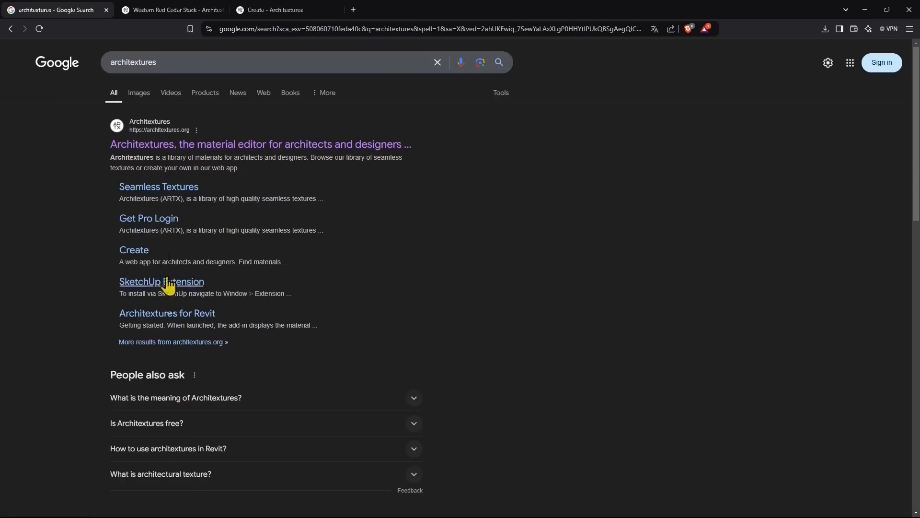
{"action": "left_click_drag", "start_coordinate": [207, 190], "coordinate": [119, 190]}
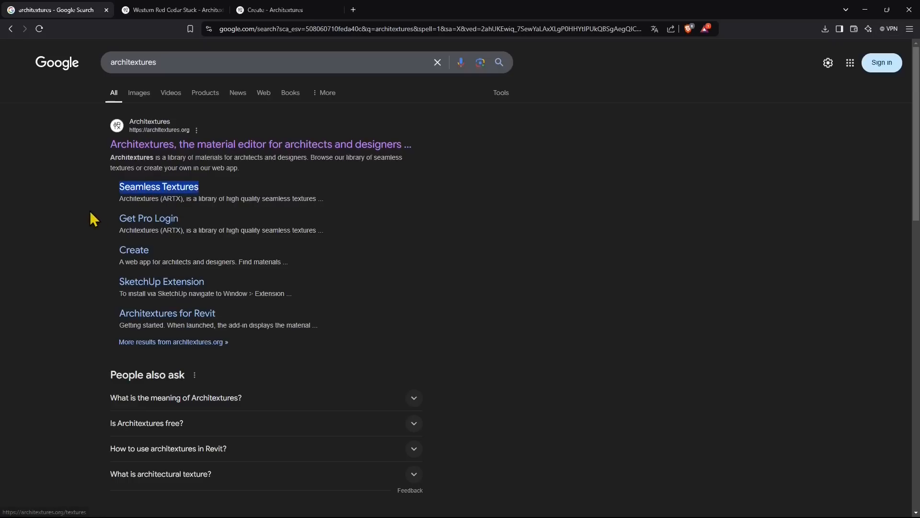
{"action": "left_click", "coordinate": [108, 182]}
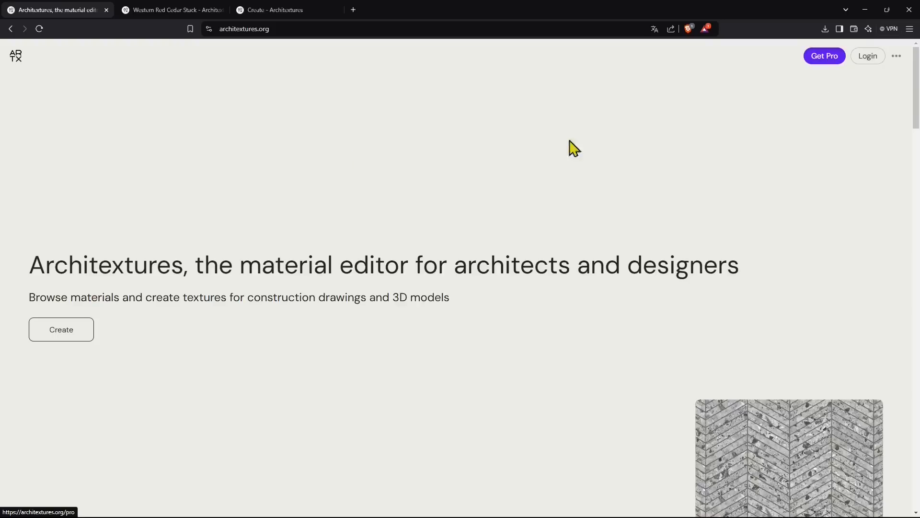
- Examine the homepage headline about the material editor for architects and designers
{"action": "scroll", "coordinate": [289, 279], "scroll_direction": "down", "scroll_amount": 2}
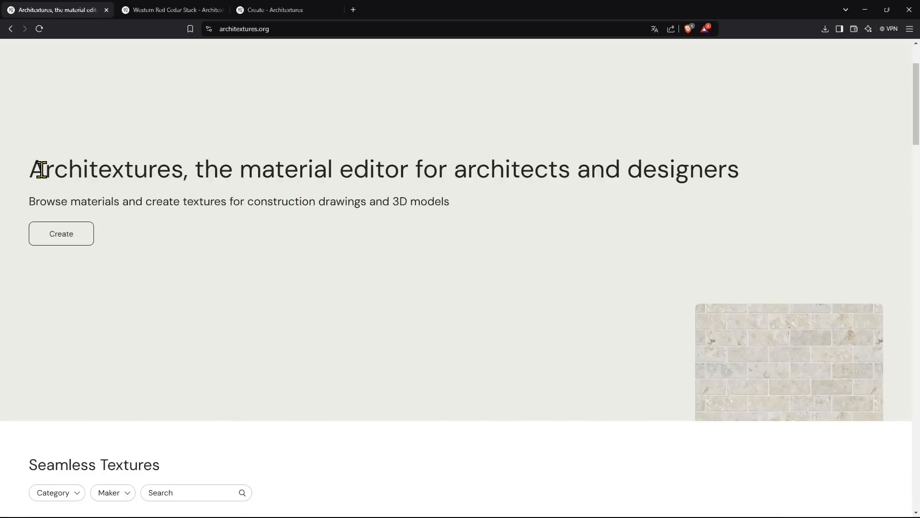
{"action": "left_click_drag", "start_coordinate": [30, 168], "coordinate": [374, 170]}
{"action": "left_click", "coordinate": [272, 196]}
{"action": "double_click", "coordinate": [374, 171]}
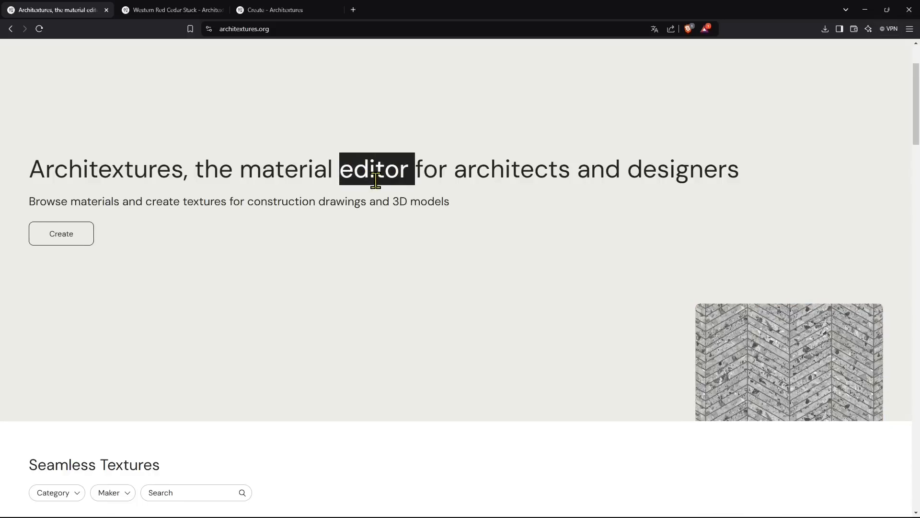
{"action": "double_click", "coordinate": [530, 171]}
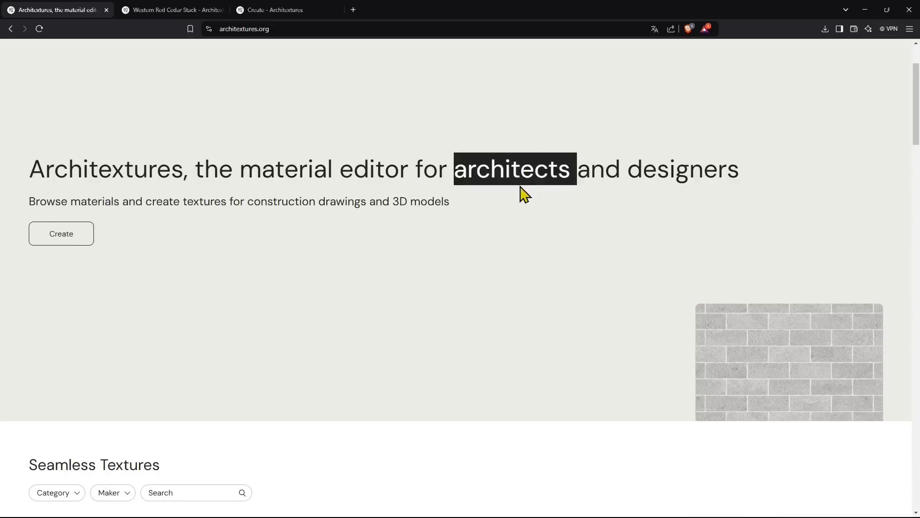
{"action": "double_click", "coordinate": [645, 171]}
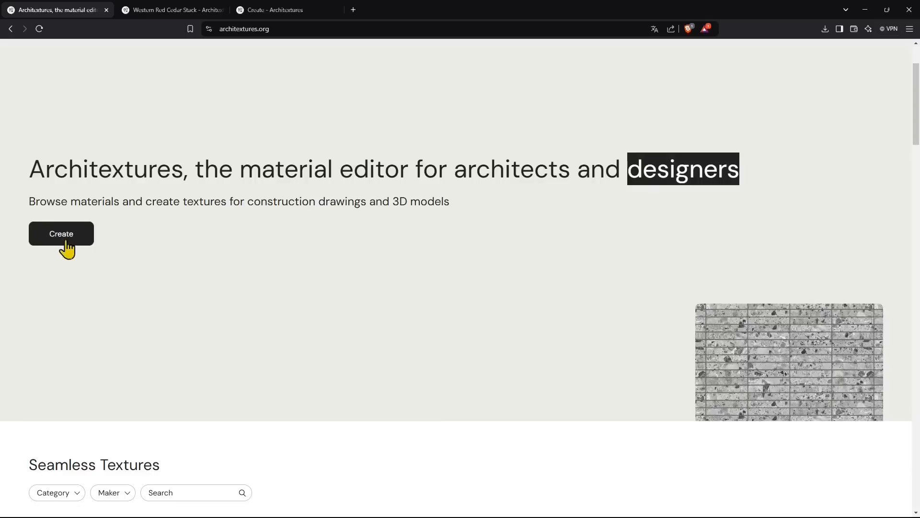
- Browse the Seamless Textures library on the homepage, loading additional textures three times
{"action": "scroll", "coordinate": [344, 240], "scroll_direction": "down", "scroll_amount": 3}
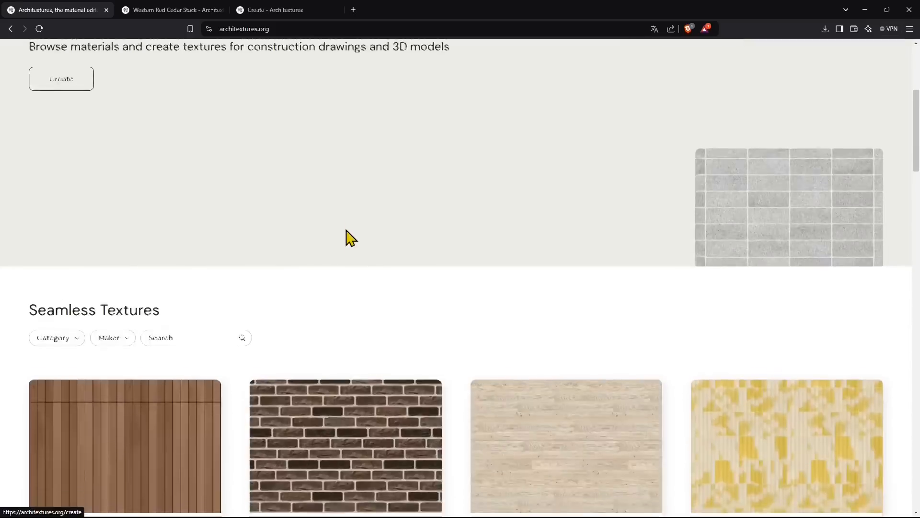
{"action": "scroll", "coordinate": [326, 238], "scroll_direction": "down", "scroll_amount": 3}
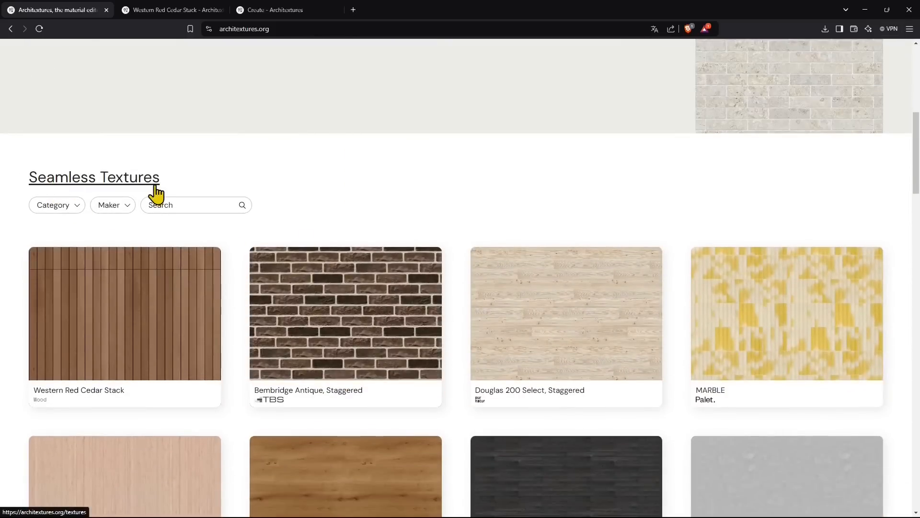
{"action": "scroll", "coordinate": [419, 335], "scroll_direction": "down", "scroll_amount": 2}
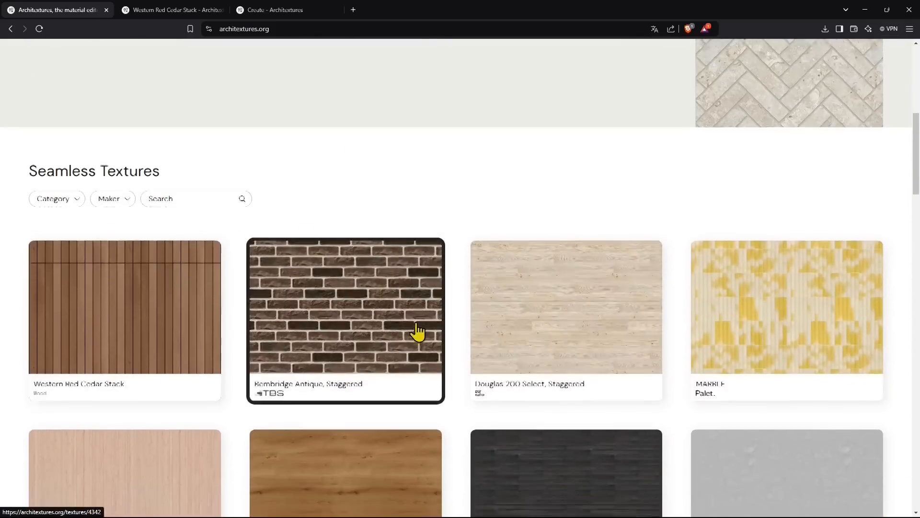
{"action": "scroll", "coordinate": [460, 294], "scroll_direction": "down", "scroll_amount": 7}
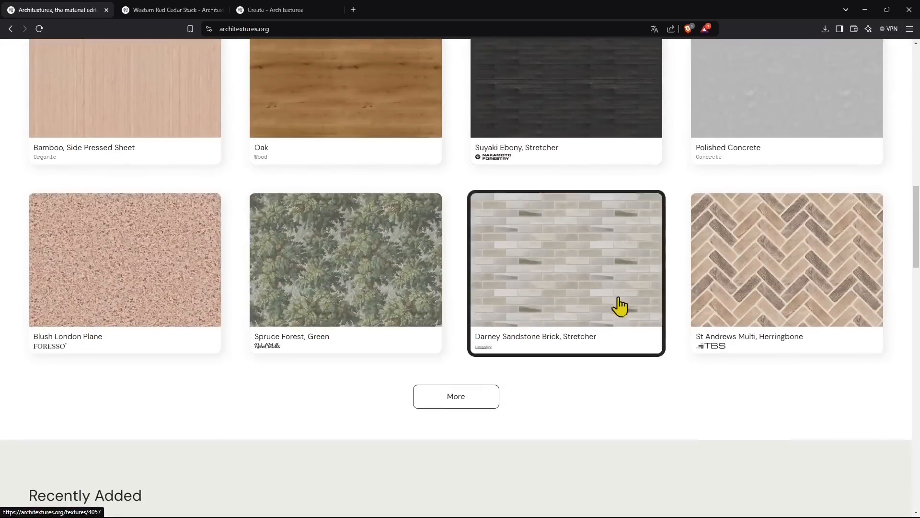
{"action": "scroll", "coordinate": [647, 307], "scroll_direction": "down", "scroll_amount": 1}
{"action": "left_click", "coordinate": [435, 353]}
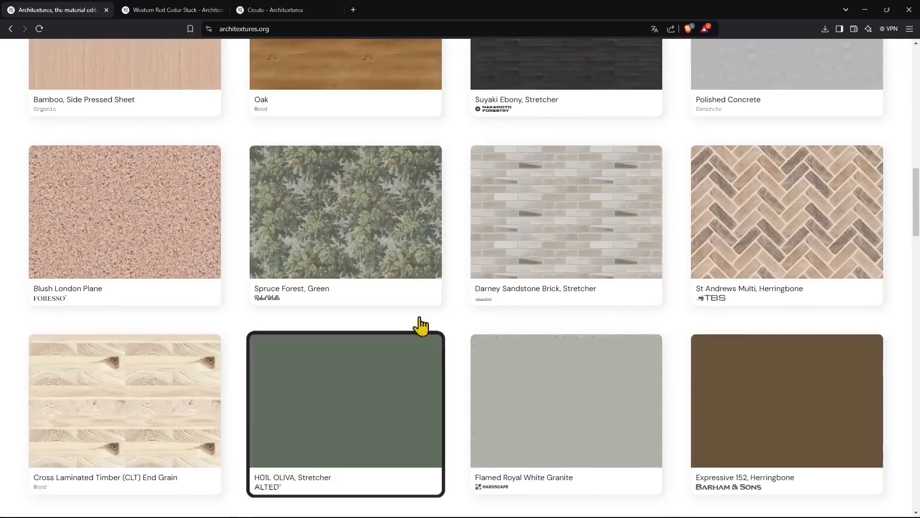
{"action": "scroll", "coordinate": [487, 331], "scroll_direction": "down", "scroll_amount": 12}
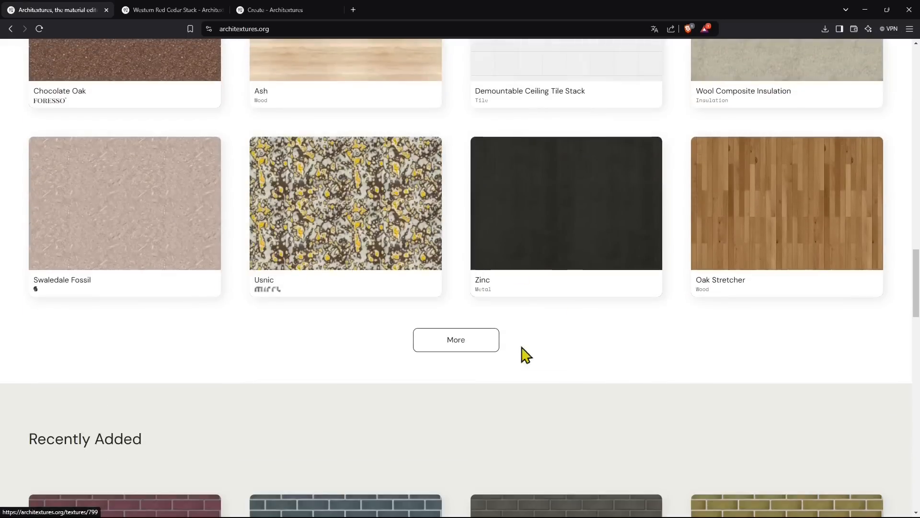
{"action": "left_click", "coordinate": [474, 347]}
{"action": "scroll", "coordinate": [419, 353], "scroll_direction": "down", "scroll_amount": 7}
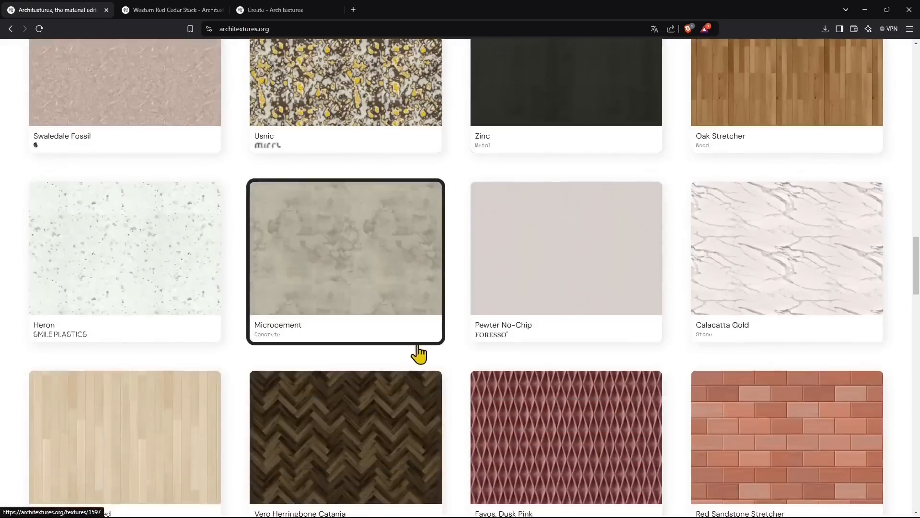
{"action": "scroll", "coordinate": [384, 294], "scroll_direction": "down", "scroll_amount": 7}
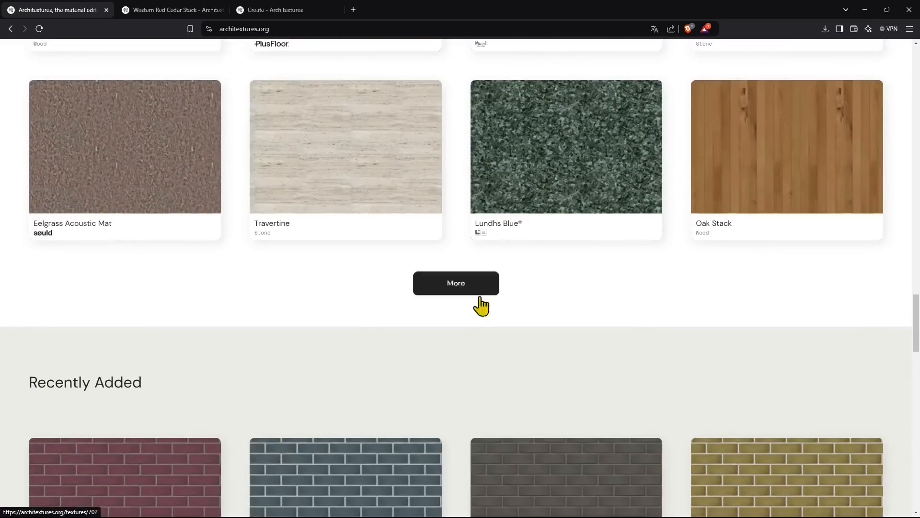
{"action": "left_click", "coordinate": [482, 287]}
{"action": "scroll", "coordinate": [494, 333], "scroll_direction": "down", "scroll_amount": 6}
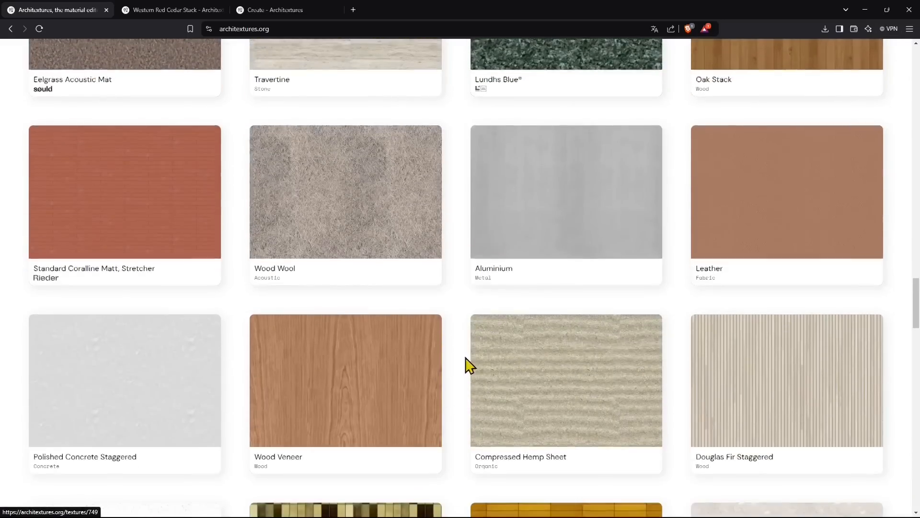
- Load more Recently Added textures and open the Sawn Tower Sandstone, Herringbone texture page
{"action": "scroll", "coordinate": [468, 352], "scroll_direction": "down", "scroll_amount": 16}
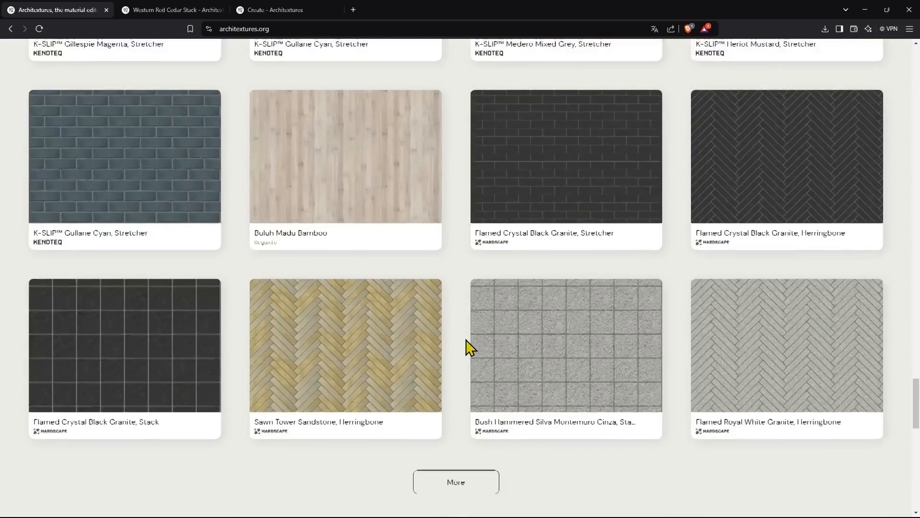
{"action": "scroll", "coordinate": [467, 331], "scroll_direction": "down", "scroll_amount": 4}
{"action": "left_click", "coordinate": [458, 292]}
{"action": "scroll", "coordinate": [436, 370], "scroll_direction": "down", "scroll_amount": 10}
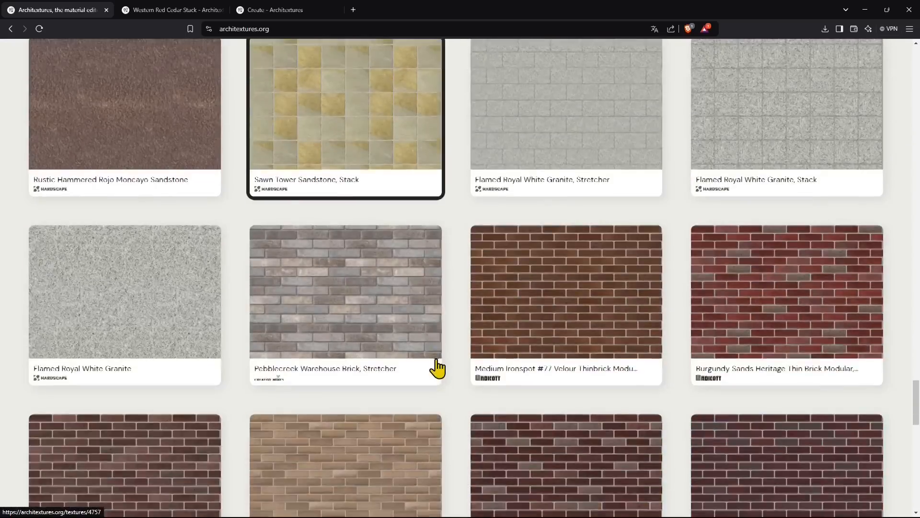
{"action": "scroll", "coordinate": [442, 365], "scroll_direction": "down", "scroll_amount": 10}
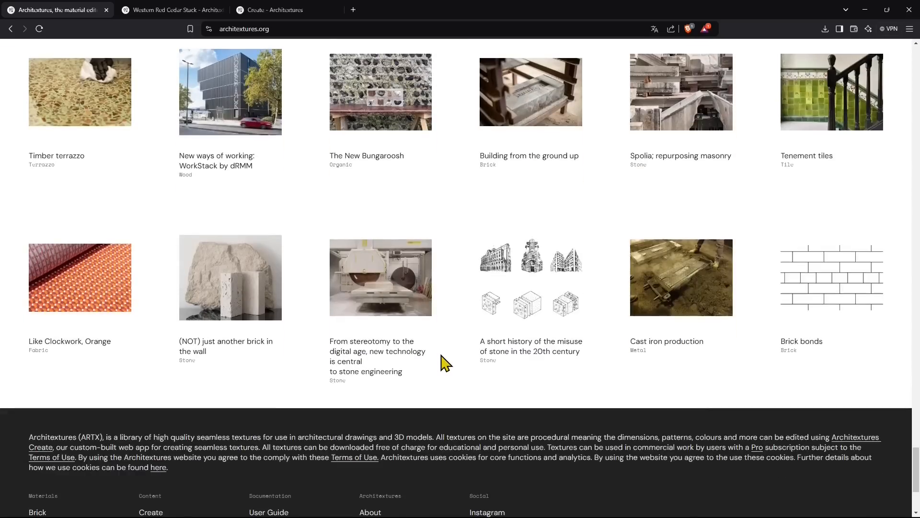
{"action": "scroll", "coordinate": [442, 361], "scroll_direction": "up", "scroll_amount": 14}
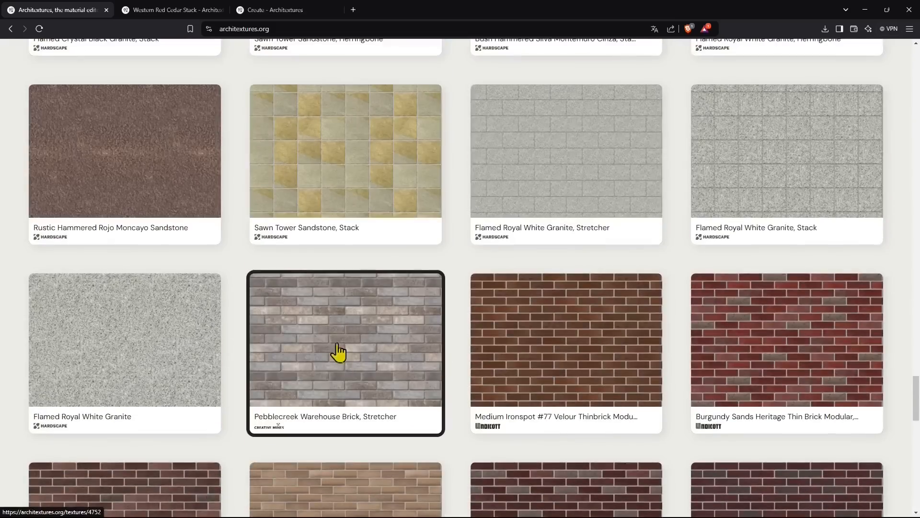
{"action": "scroll", "coordinate": [342, 251], "scroll_direction": "up", "scroll_amount": 9}
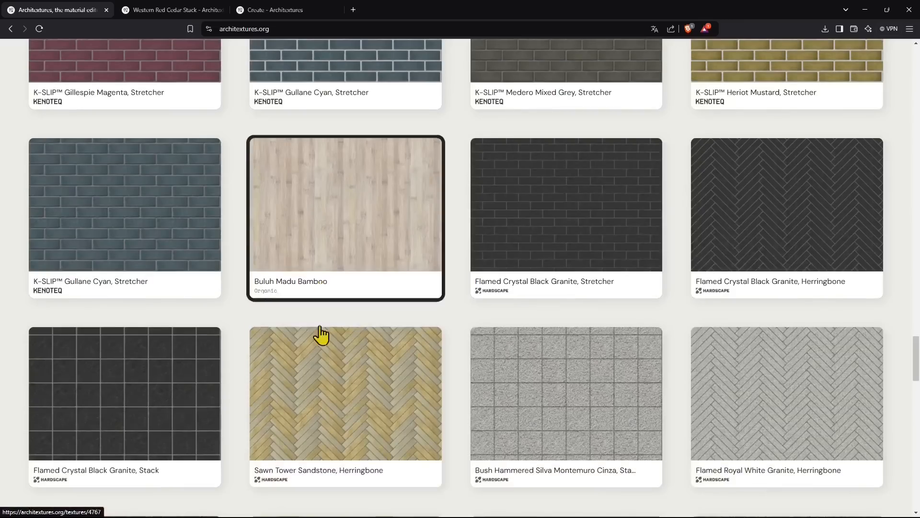
{"action": "left_click", "coordinate": [324, 405]}
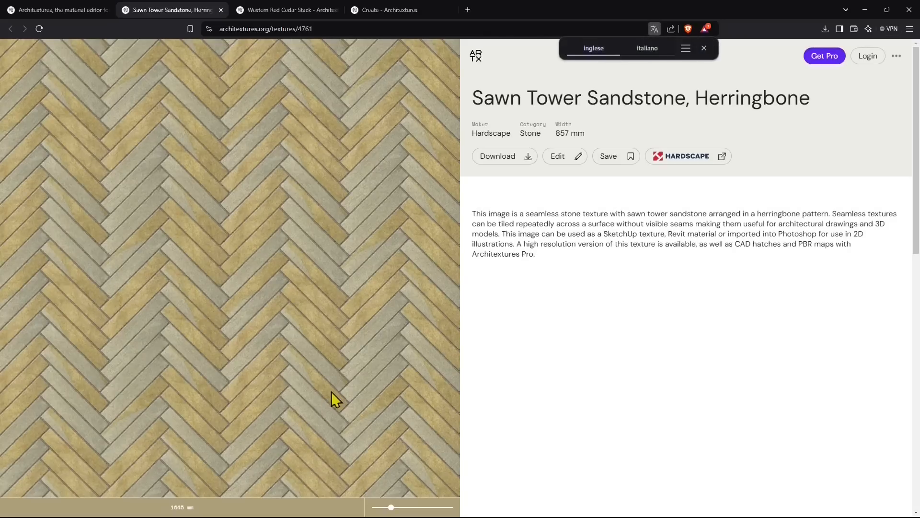
- Download the Sawn Tower Sandstone, Herringbone texture as a JPEG image into the Architextures folder
{"action": "left_click", "coordinate": [509, 166]}
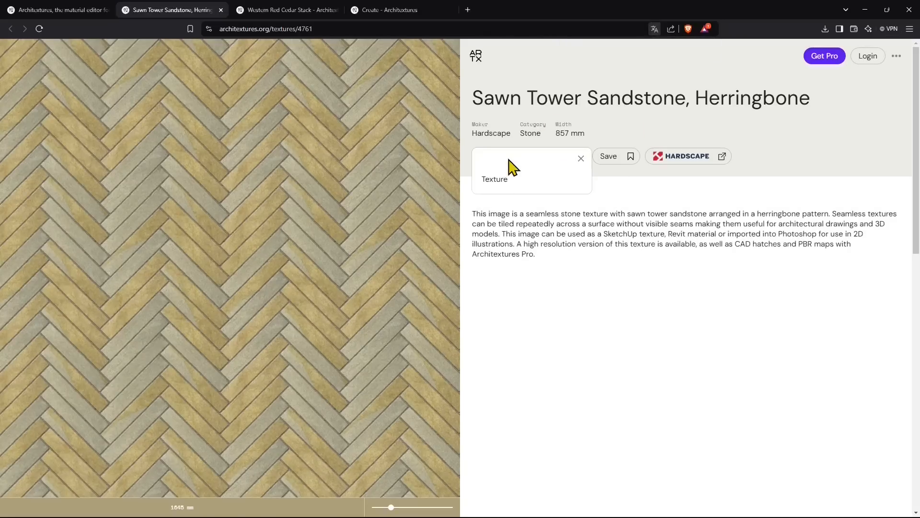
{"action": "left_click", "coordinate": [506, 182]}
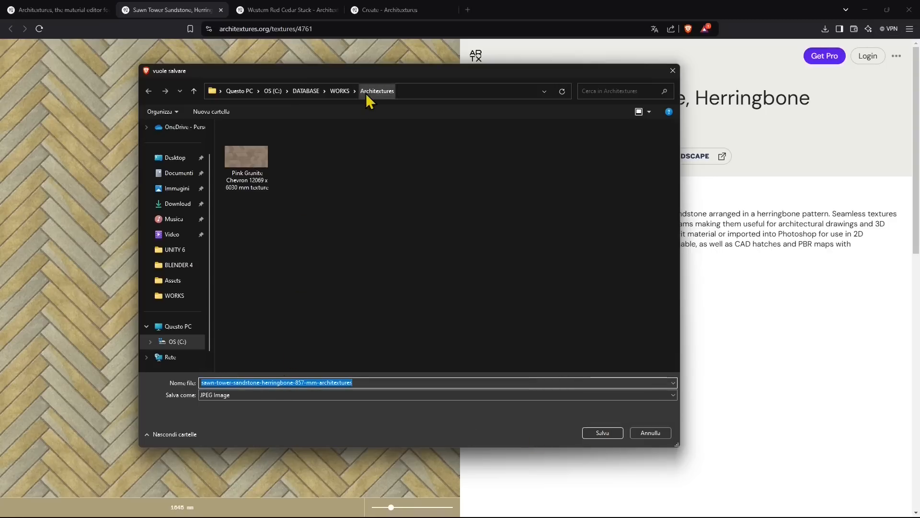
{"action": "left_click", "coordinate": [605, 433]}
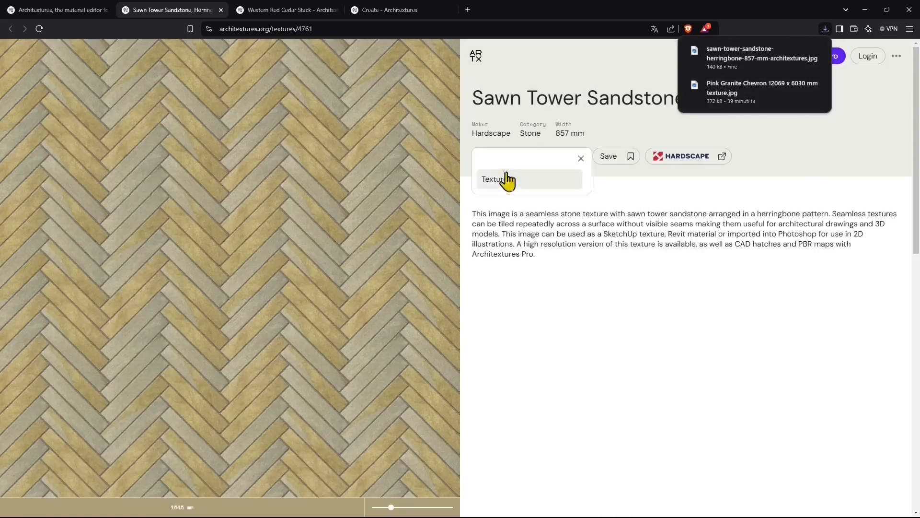
{"action": "left_click", "coordinate": [581, 158]}
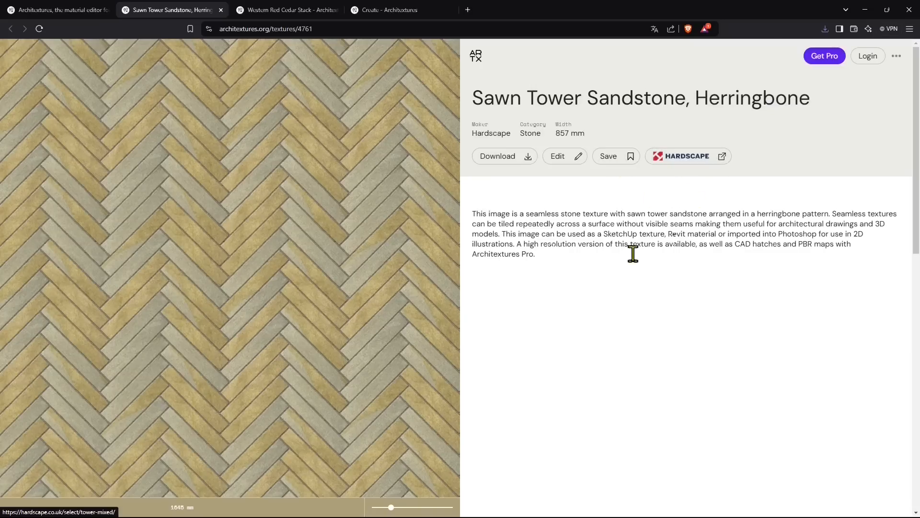
- Open the Sawn Tower Sandstone, Herringbone texture for editing, and return to the start of the Architextures homepage
{"action": "left_click", "coordinate": [567, 161]}
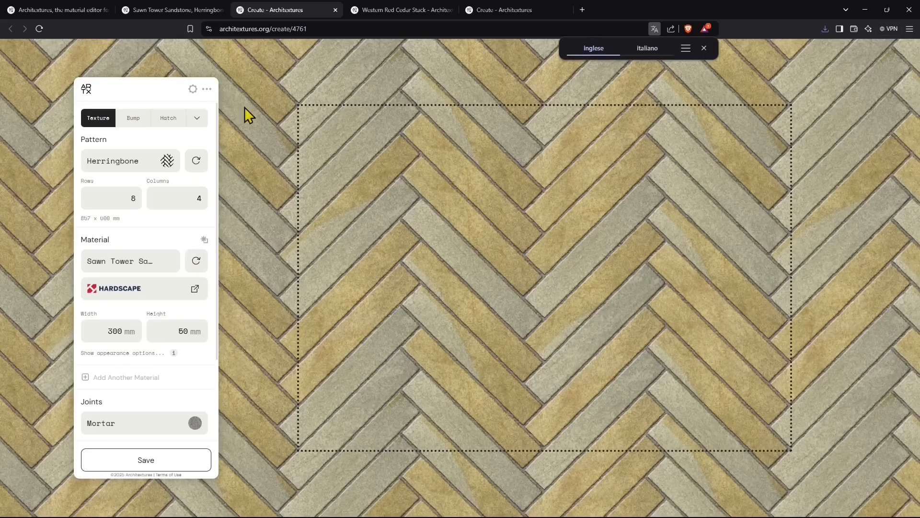
{"action": "left_click", "coordinate": [88, 17]}
{"action": "scroll", "coordinate": [123, 181], "scroll_direction": "up", "scroll_amount": 12}
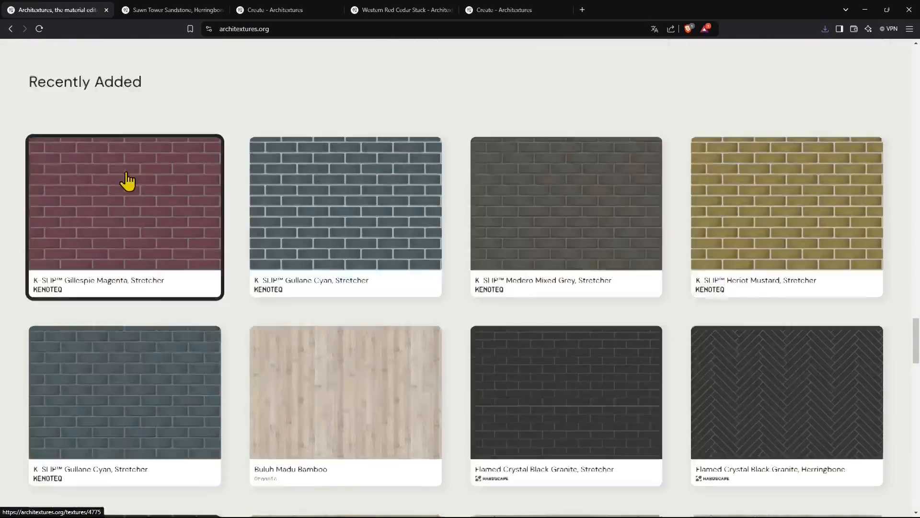
{"action": "scroll", "coordinate": [372, 291], "scroll_direction": "up", "scroll_amount": 15}
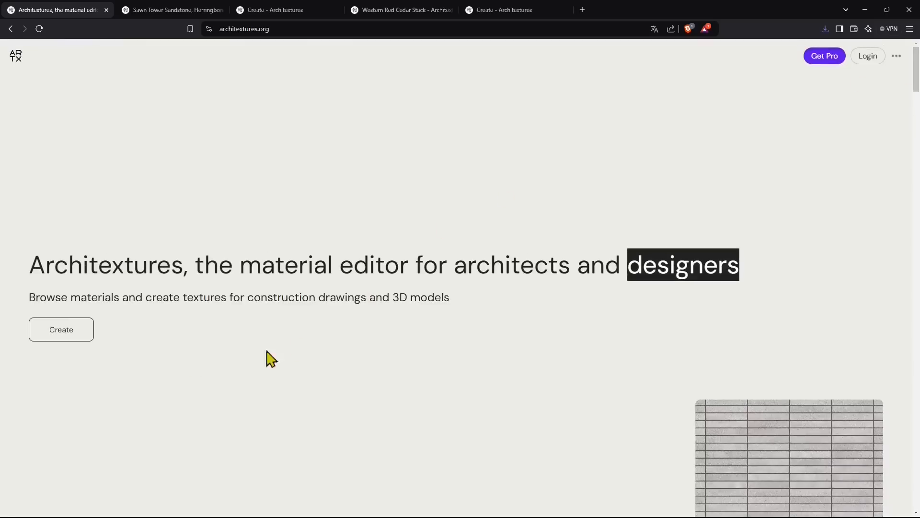
- Start creating a new texture, switch the editor to the 3D preview and slightly increase the preview depth
{"action": "left_click", "coordinate": [65, 336]}
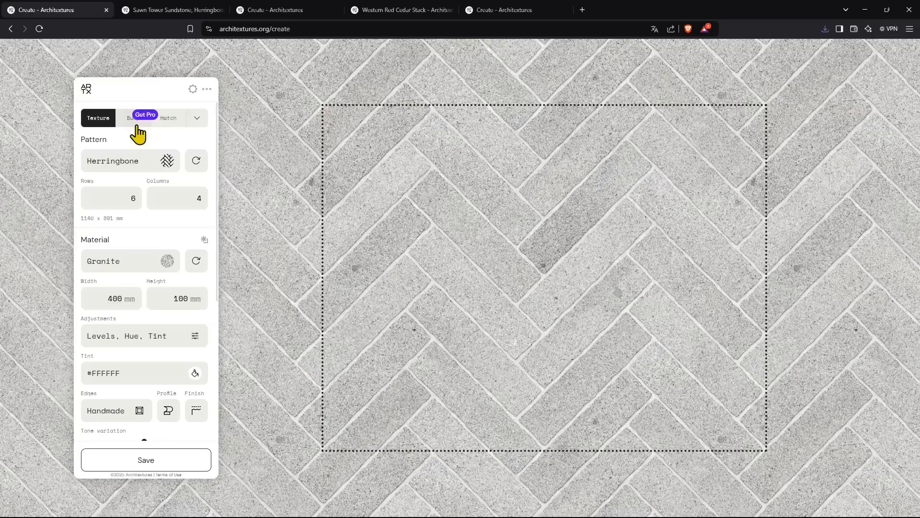
{"action": "left_click", "coordinate": [197, 120]}
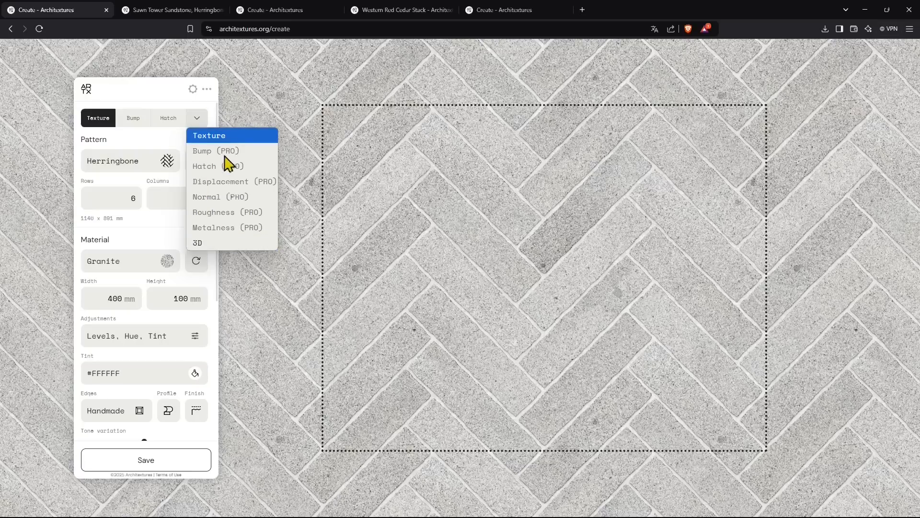
{"action": "left_click", "coordinate": [198, 243]}
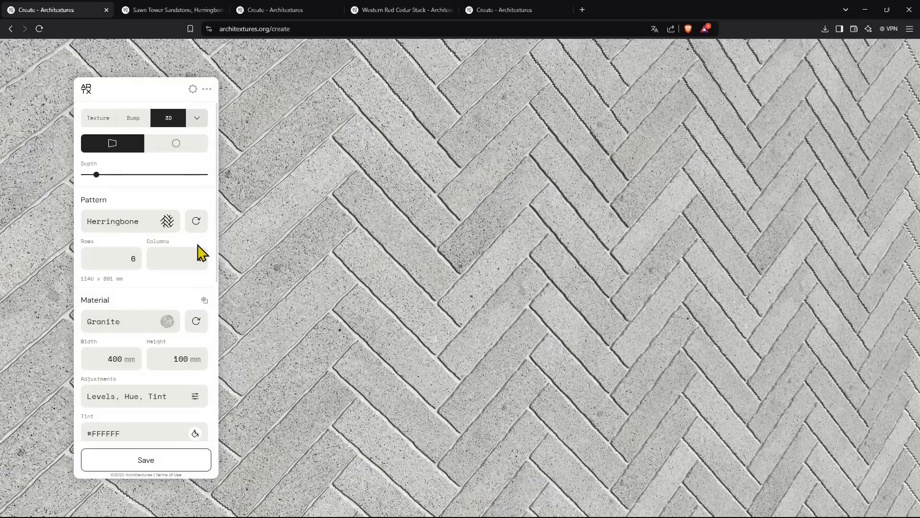
{"action": "mouse_move", "coordinate": [103, 175]}
{"action": "left_mouse_down"}
{"action": "mouse_move", "coordinate": [133, 175]}
{"action": "mouse_move", "coordinate": [102, 181]}
{"action": "left_mouse_up"}
- Preview the granite herringbone texture on a sphere, inspect it from another angle and reduce the relief depth
{"action": "left_click", "coordinate": [176, 144]}
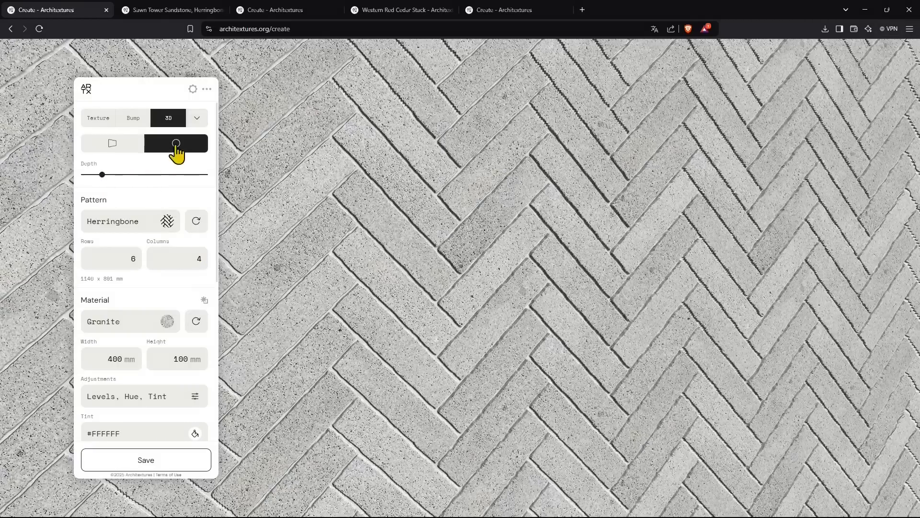
{"action": "mouse_move", "coordinate": [541, 211]}
{"action": "left_mouse_down"}
{"action": "mouse_move", "coordinate": [494, 259]}
{"action": "mouse_move", "coordinate": [435, 197]}
{"action": "mouse_move", "coordinate": [427, 209]}
{"action": "mouse_move", "coordinate": [451, 241]}
{"action": "mouse_move", "coordinate": [390, 292]}
{"action": "mouse_move", "coordinate": [458, 339]}
{"action": "mouse_move", "coordinate": [476, 304]}
{"action": "mouse_move", "coordinate": [430, 289]}
{"action": "mouse_move", "coordinate": [458, 284]}
{"action": "mouse_move", "coordinate": [516, 318]}
{"action": "left_mouse_up"}
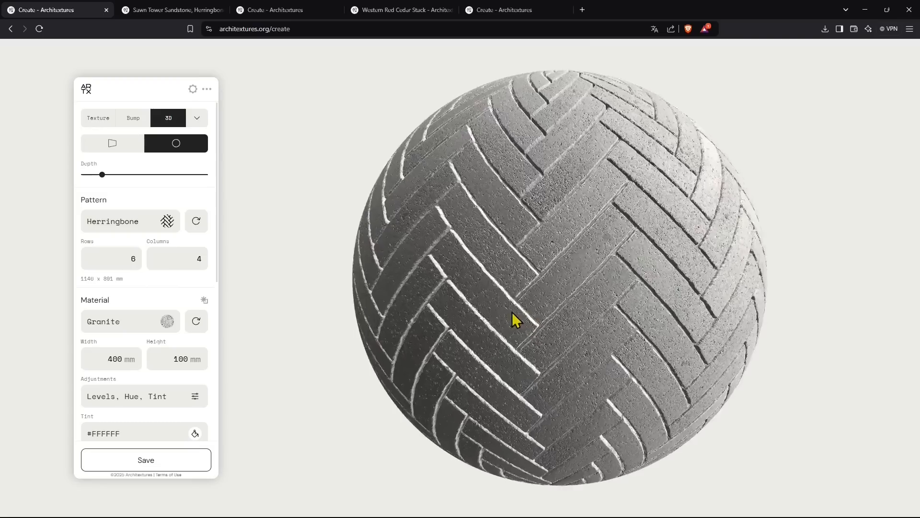
{"action": "mouse_move", "coordinate": [132, 175]}
{"action": "left_mouse_down"}
{"action": "mouse_move", "coordinate": [146, 175]}
{"action": "mouse_move", "coordinate": [90, 176]}
{"action": "left_mouse_up"}
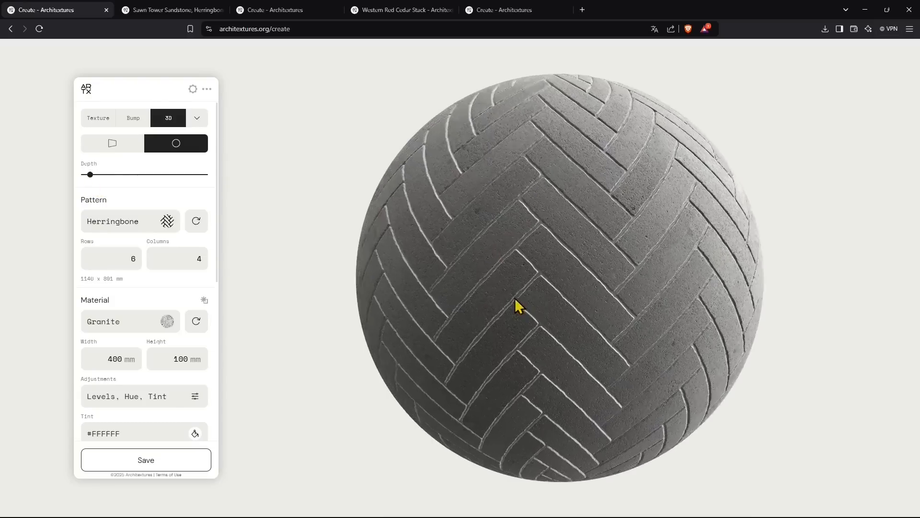
- Review the available map types, put the 3D preview back on the flat plane and return to the Texture view
{"action": "left_click", "coordinate": [196, 119]}
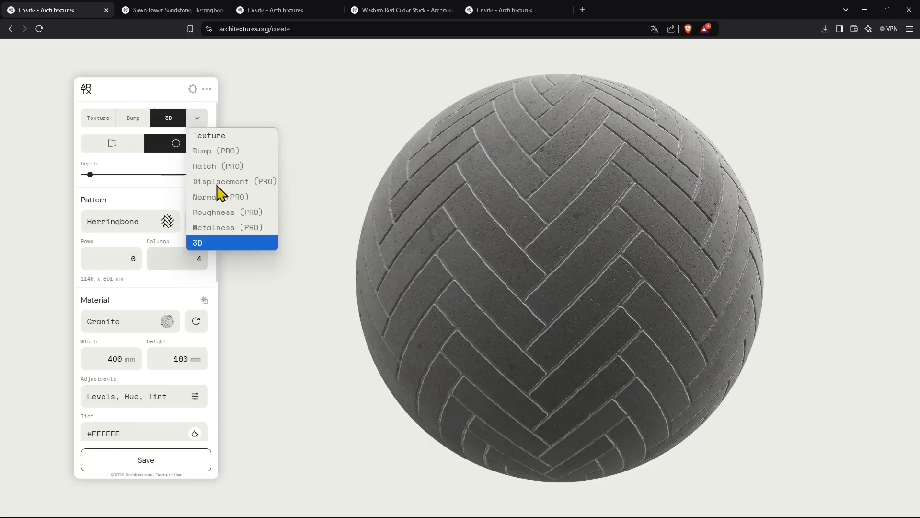
{"action": "left_click", "coordinate": [123, 154]}
{"action": "left_click", "coordinate": [123, 156]}
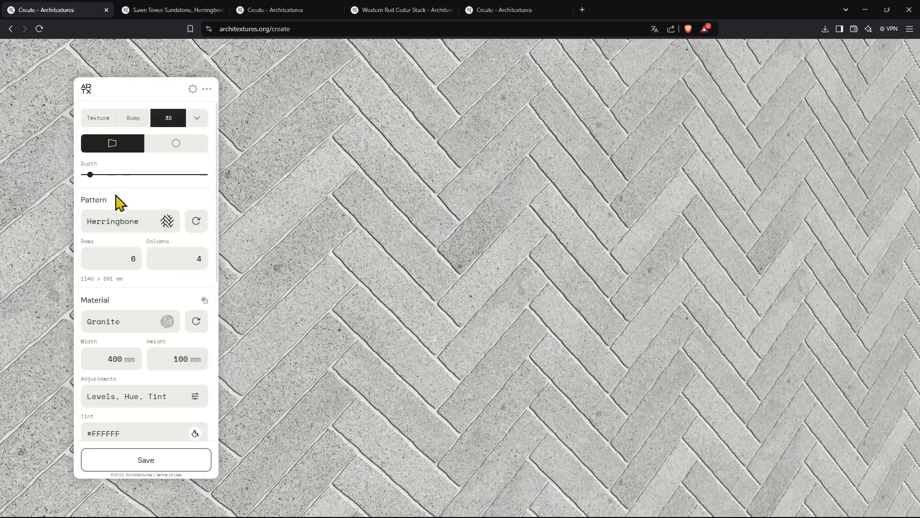
{"action": "left_click", "coordinate": [102, 124]}
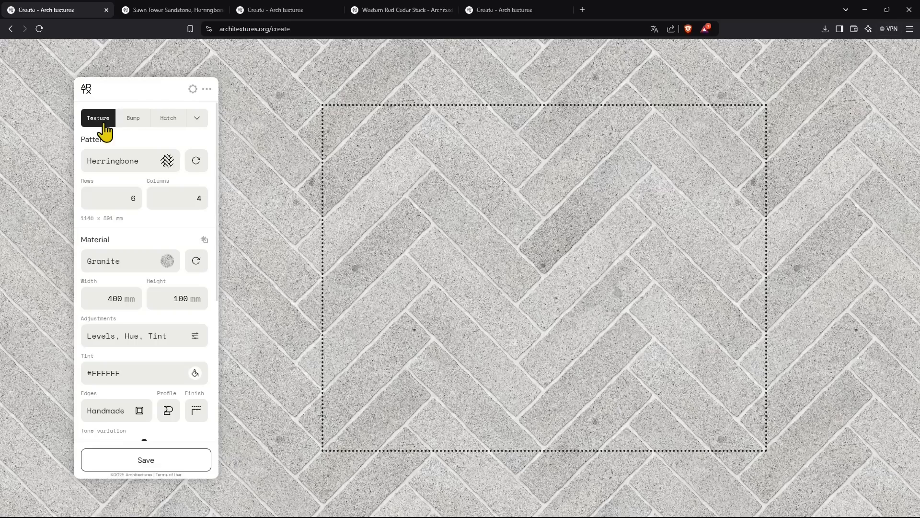
- Change the texture's pattern from Herringbone to Fishscale
{"action": "left_click", "coordinate": [165, 174]}
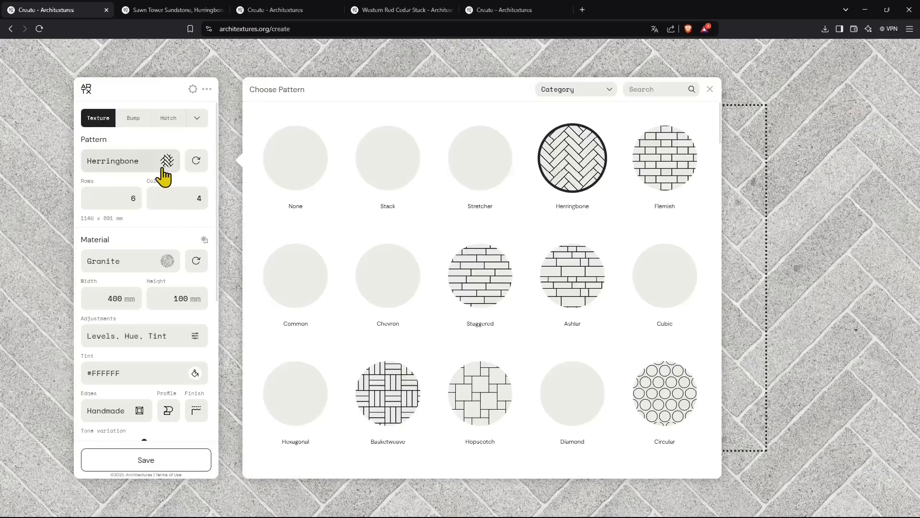
{"action": "scroll", "coordinate": [293, 235], "scroll_direction": "down", "scroll_amount": 2}
{"action": "scroll", "coordinate": [431, 268], "scroll_direction": "down", "scroll_amount": 2}
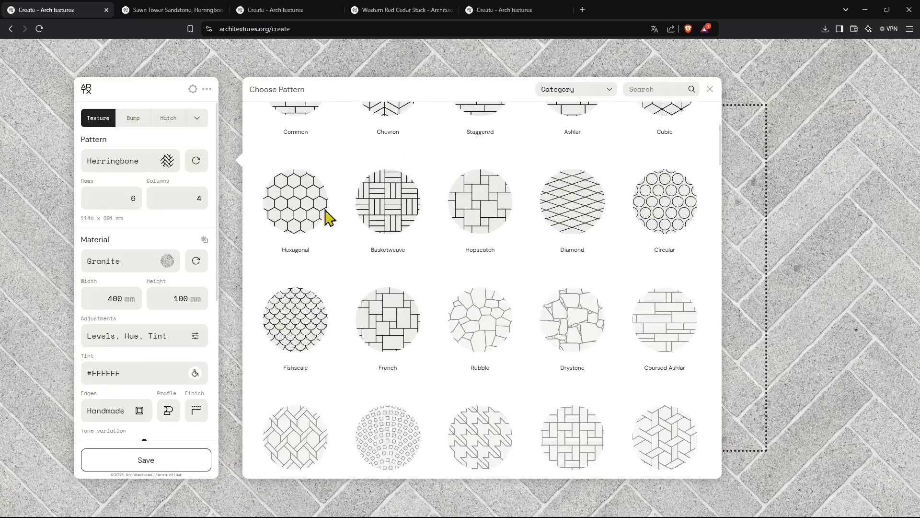
{"action": "scroll", "coordinate": [326, 290], "scroll_direction": "down", "scroll_amount": 2}
{"action": "left_click", "coordinate": [320, 239]}
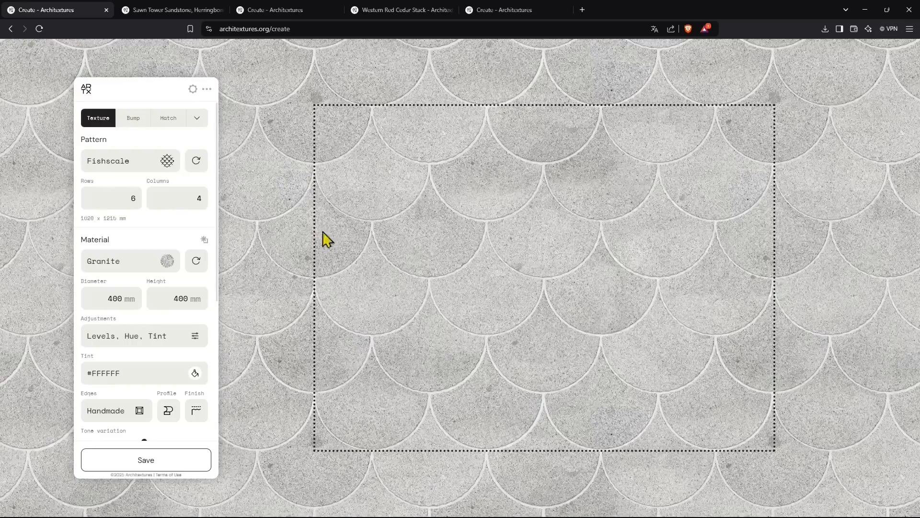
- Browse the rest of the pattern library and switch the texture back to the Herringbone pattern
{"action": "left_click", "coordinate": [167, 162]}
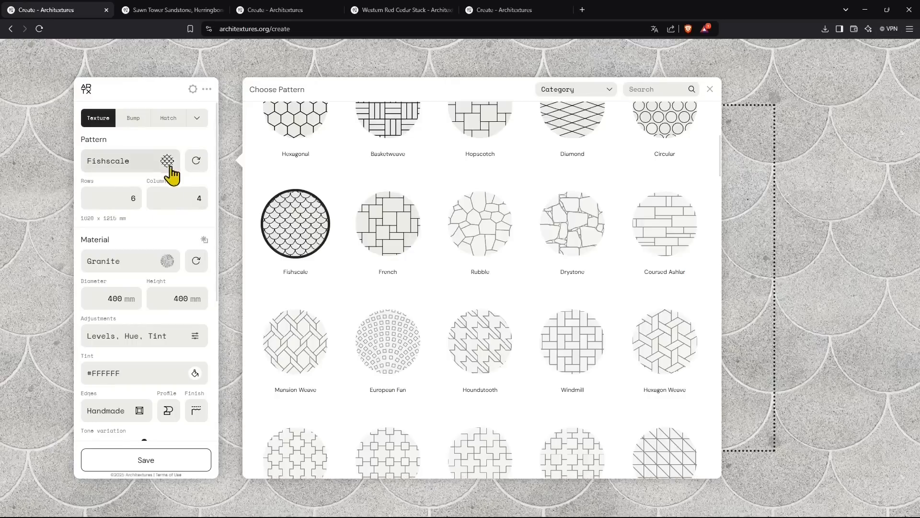
{"action": "scroll", "coordinate": [428, 287], "scroll_direction": "down", "scroll_amount": 2}
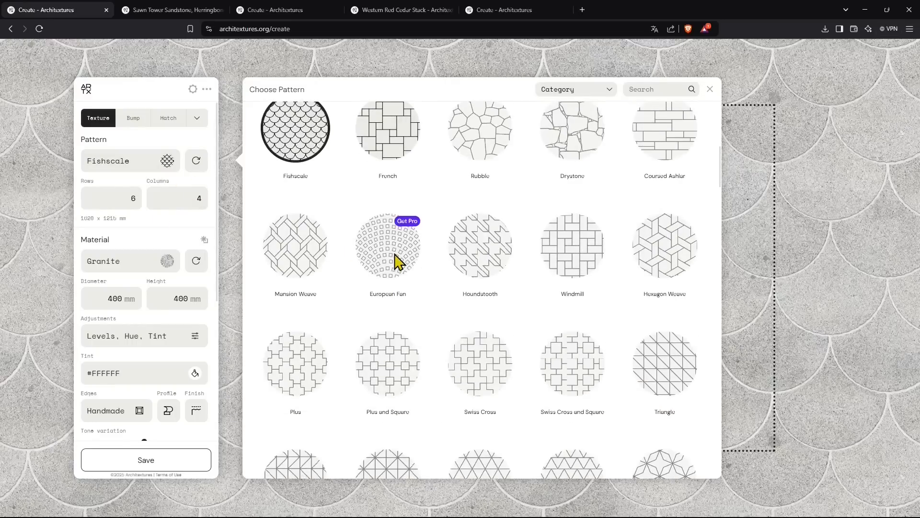
{"action": "scroll", "coordinate": [536, 308], "scroll_direction": "down", "scroll_amount": 3}
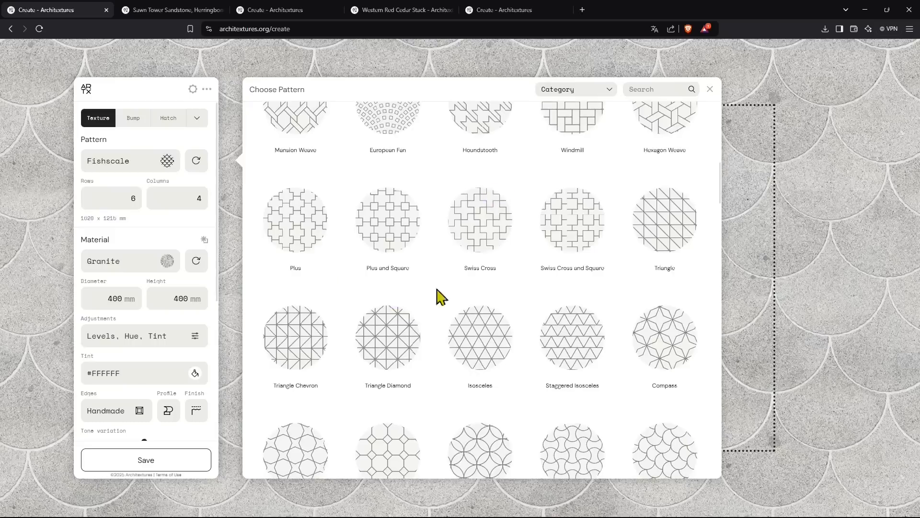
{"action": "scroll", "coordinate": [599, 336], "scroll_direction": "down", "scroll_amount": 3}
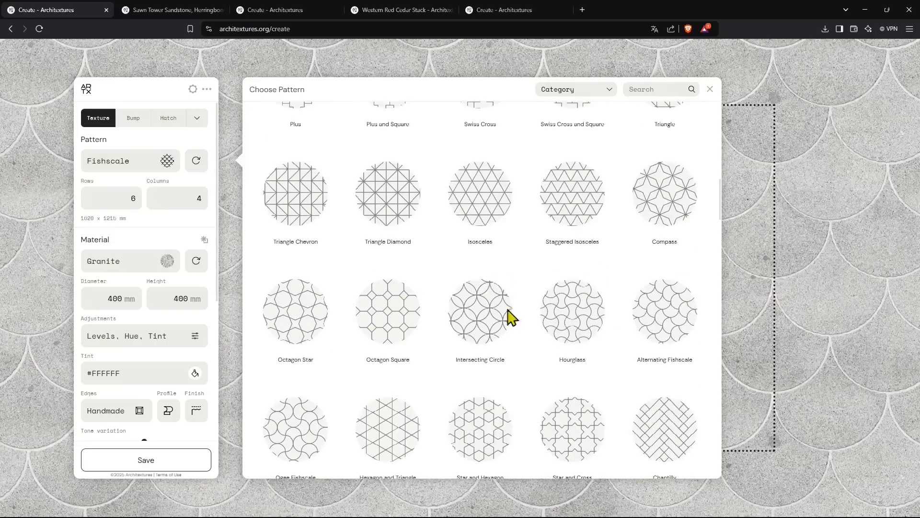
{"action": "scroll", "coordinate": [364, 342], "scroll_direction": "down", "scroll_amount": 2}
{"action": "scroll", "coordinate": [643, 305], "scroll_direction": "down", "scroll_amount": 3}
{"action": "scroll", "coordinate": [499, 366], "scroll_direction": "down", "scroll_amount": 2}
{"action": "scroll", "coordinate": [502, 366], "scroll_direction": "up", "scroll_amount": 7}
{"action": "scroll", "coordinate": [502, 367], "scroll_direction": "up", "scroll_amount": 8}
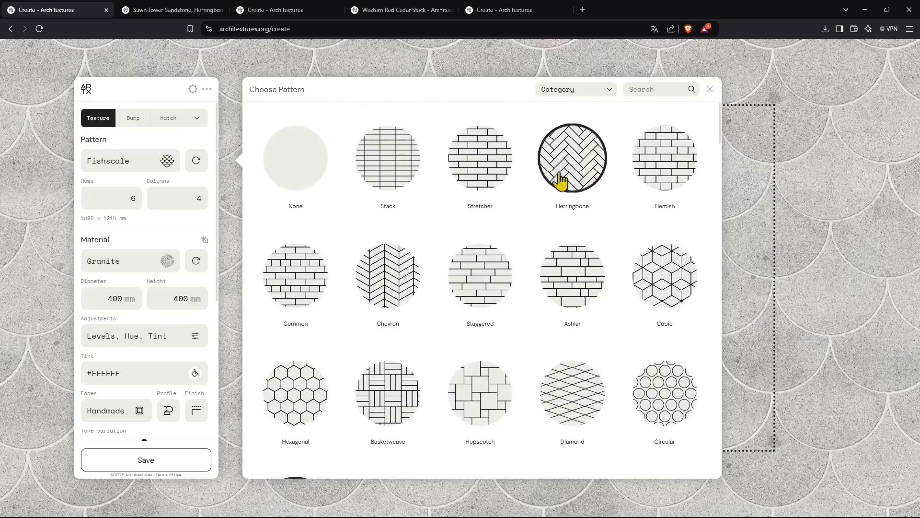
{"action": "left_click", "coordinate": [586, 177]}
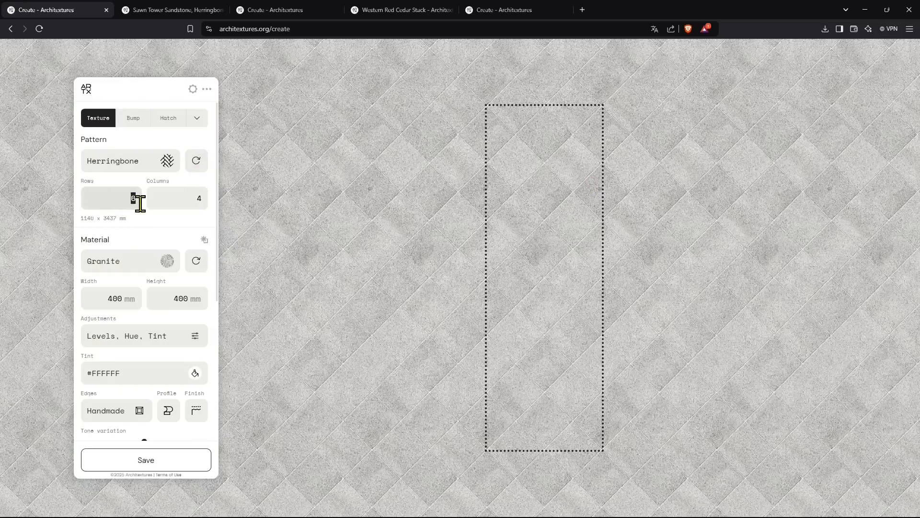
- Set the herringbone pattern to 4 rows, trying 8 columns before setting the columns to 4
{"action": "type", "text": "4"}
{"action": "left_click", "coordinate": [185, 196]}
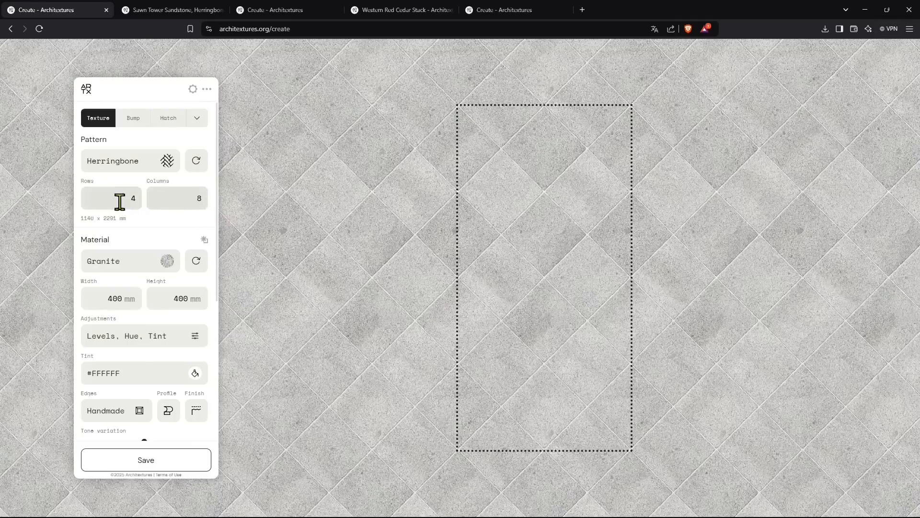
{"action": "key", "text": "Return"}
{"action": "left_click", "coordinate": [201, 205]}
{"action": "type", "text": "4"}
{"action": "left_click", "coordinate": [130, 197]}
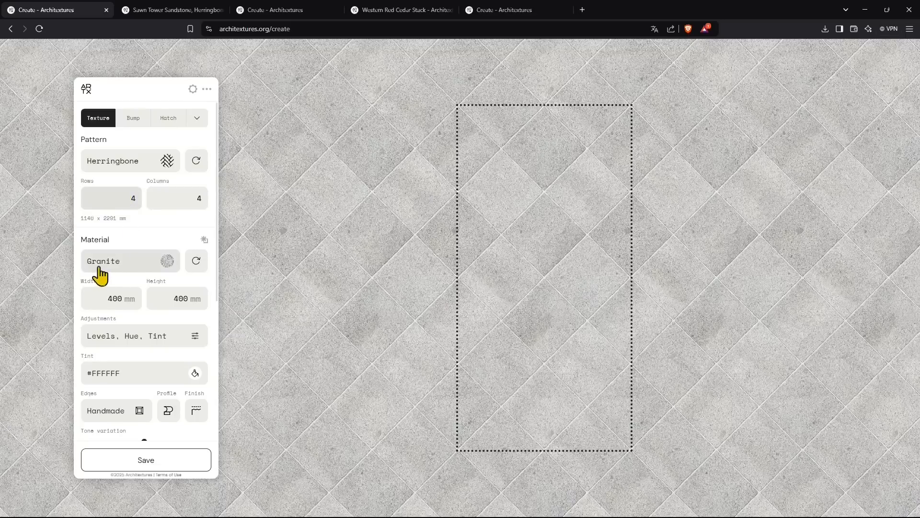
- Try the Solid Fill (Tint) material on the herringbone pattern, followed by the Travertine stone material
{"action": "left_click", "coordinate": [125, 268]}
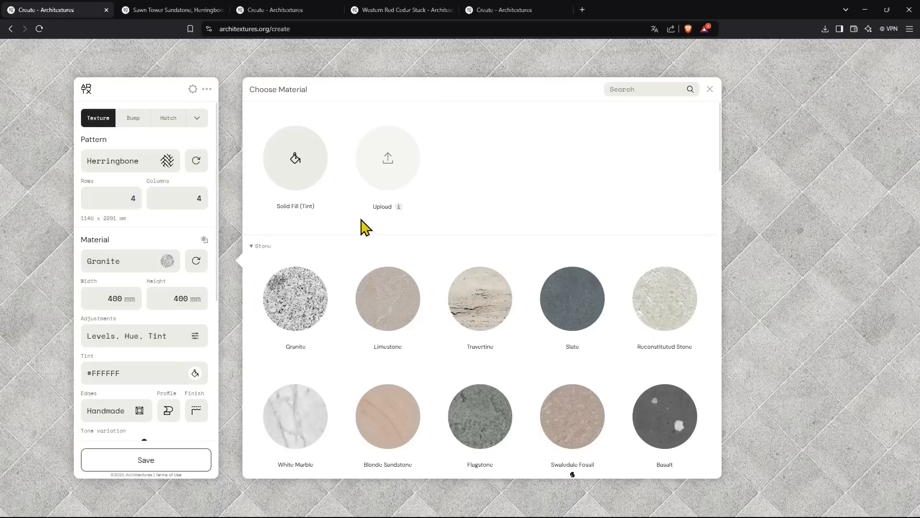
{"action": "left_click", "coordinate": [294, 181]}
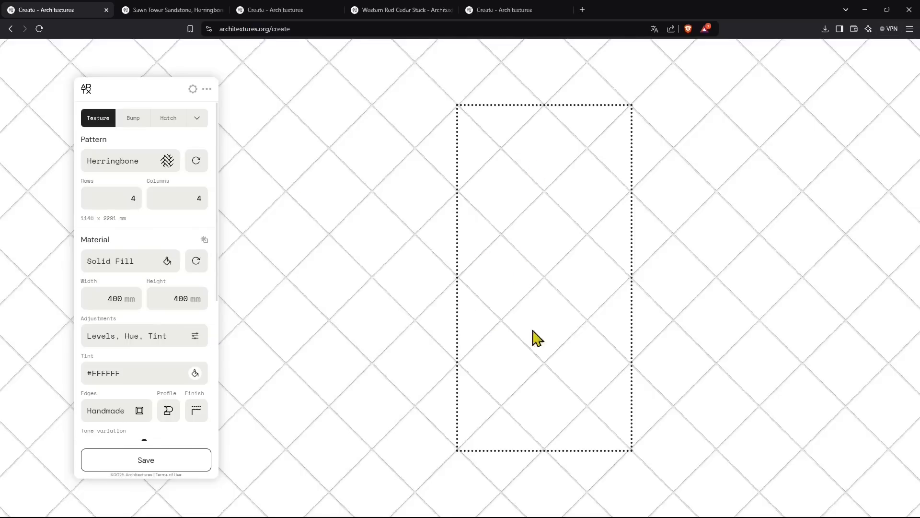
{"action": "left_click", "coordinate": [166, 265]}
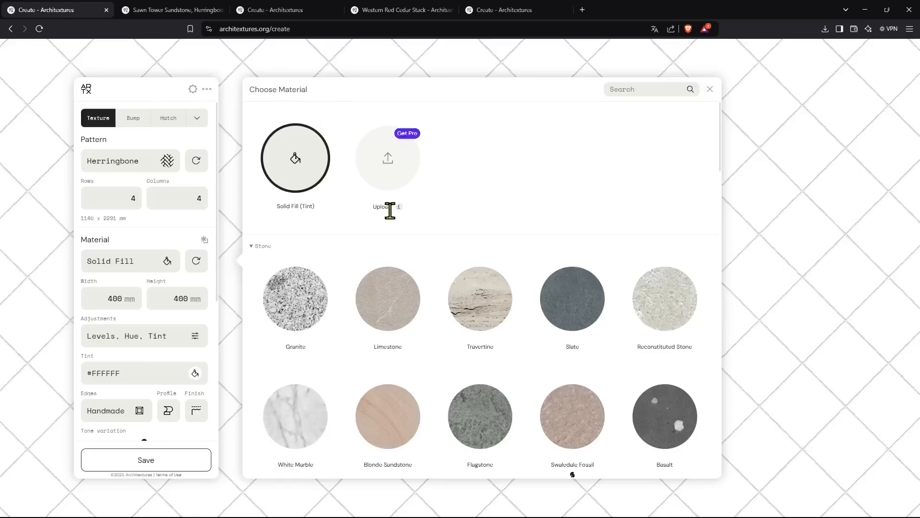
{"action": "left_click", "coordinate": [453, 292]}
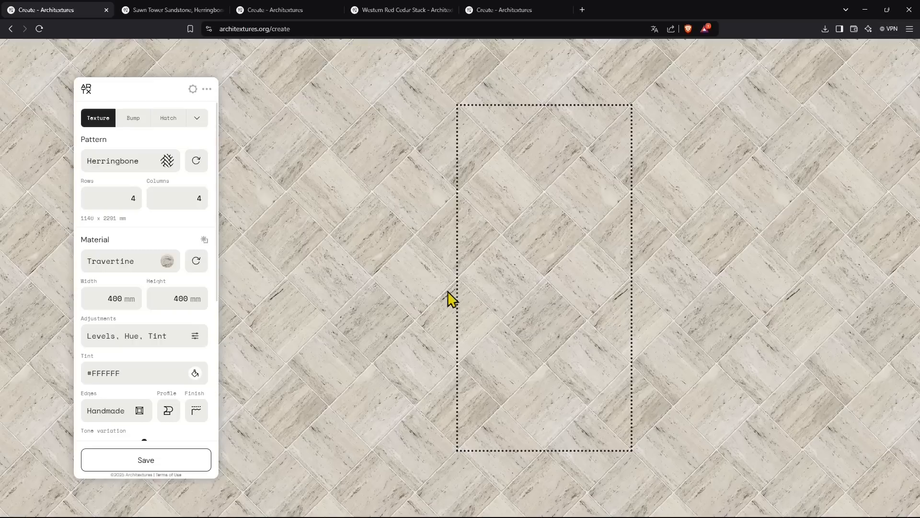
- Try the Blonde Sandstone material on the herringbone pattern
{"action": "left_click", "coordinate": [169, 262]}
{"action": "scroll", "coordinate": [479, 333], "scroll_direction": "down", "scroll_amount": 2}
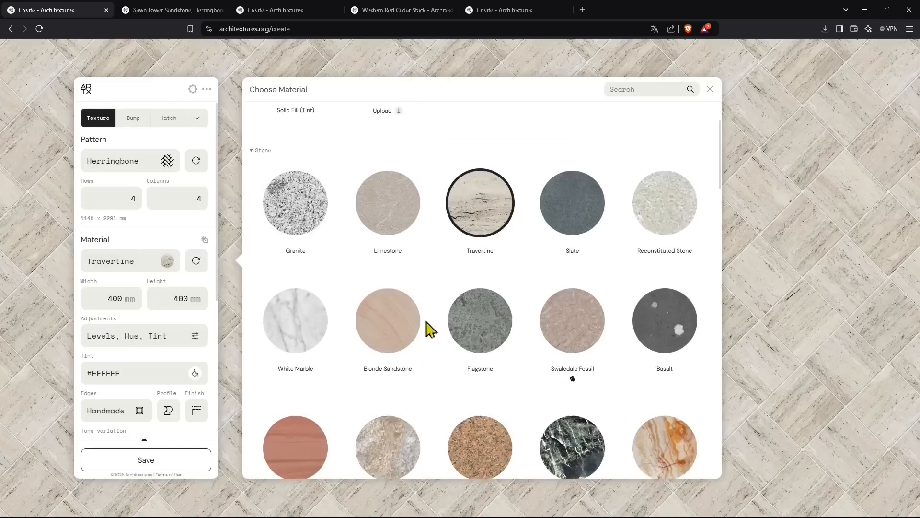
{"action": "left_click", "coordinate": [412, 329]}
- Apply the Oak material from the Wood category to the herringbone pattern
{"action": "left_click", "coordinate": [167, 263]}
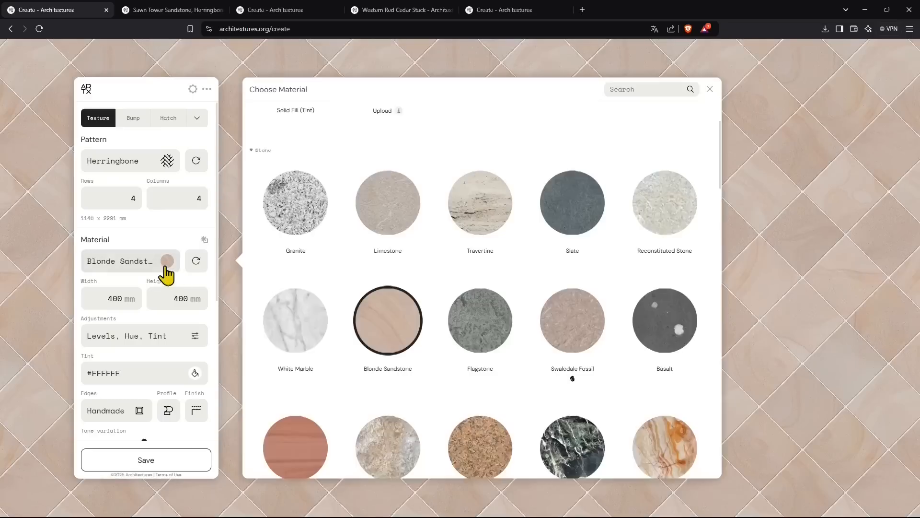
{"action": "scroll", "coordinate": [427, 336], "scroll_direction": "down", "scroll_amount": 5}
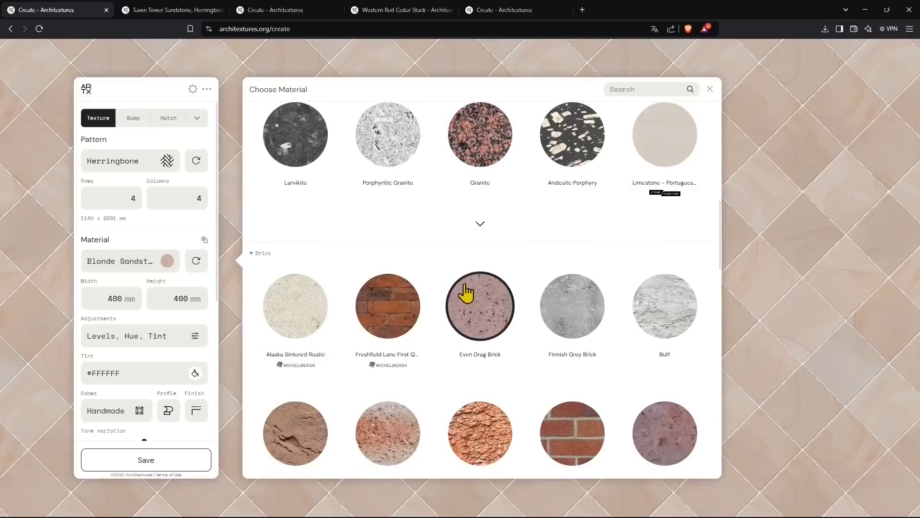
{"action": "scroll", "coordinate": [464, 294], "scroll_direction": "down", "scroll_amount": 10}
{"action": "scroll", "coordinate": [391, 360], "scroll_direction": "down", "scroll_amount": 4}
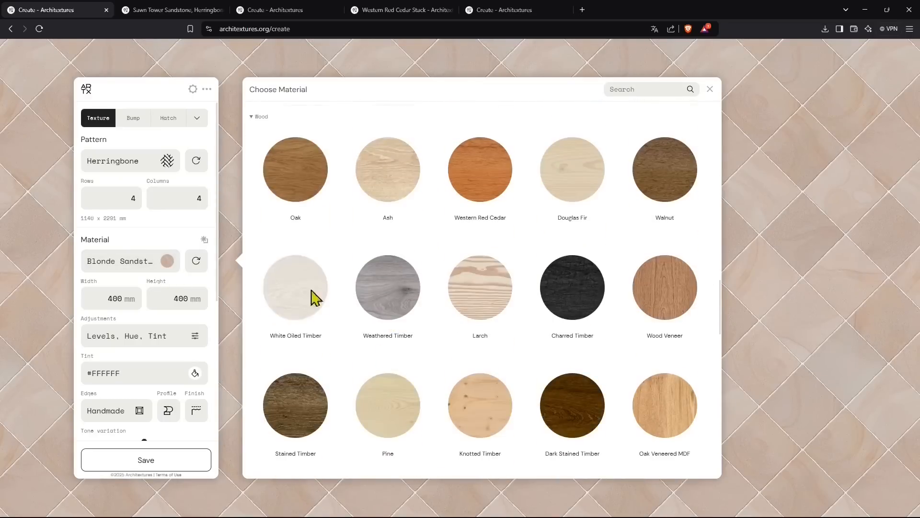
{"action": "left_click", "coordinate": [296, 183]}
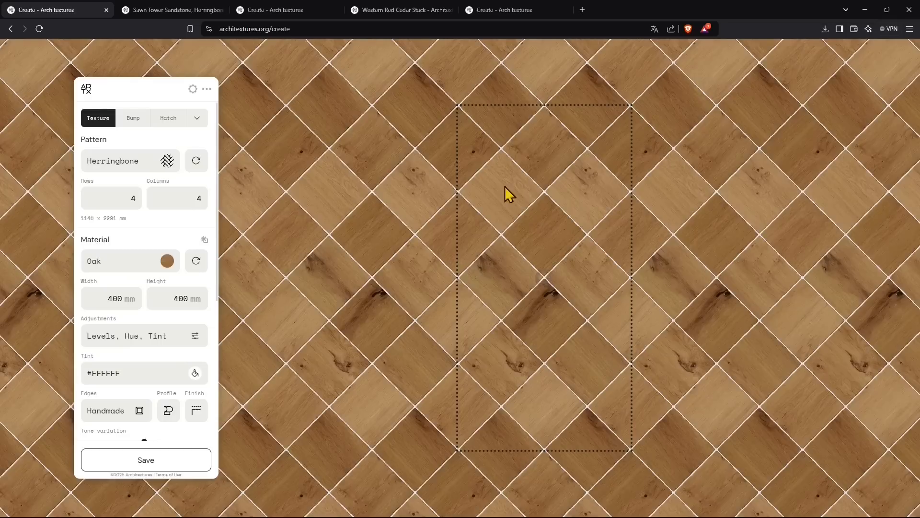
- Change the oak texture's pattern to Stack and set its columns to 8
{"action": "left_click", "coordinate": [165, 164]}
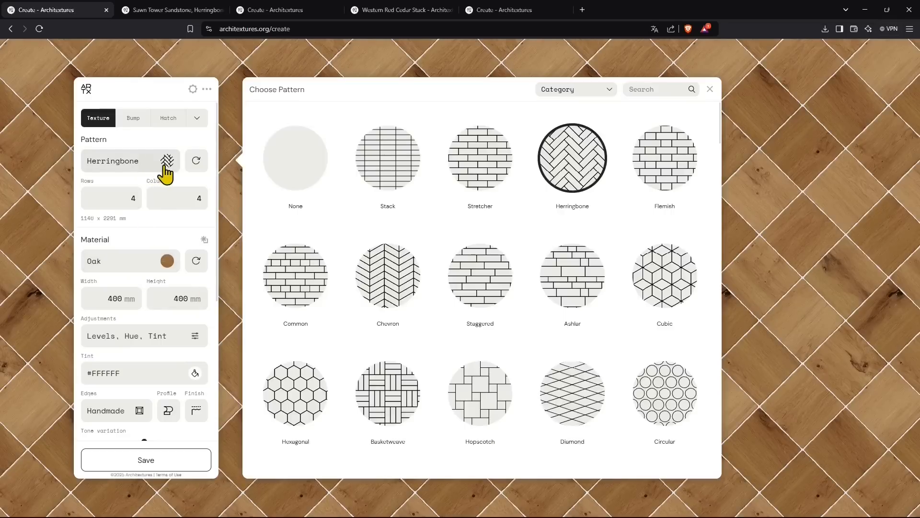
{"action": "left_click", "coordinate": [405, 193]}
{"action": "left_click_drag", "start_coordinate": [160, 197], "coordinate": [207, 205]}
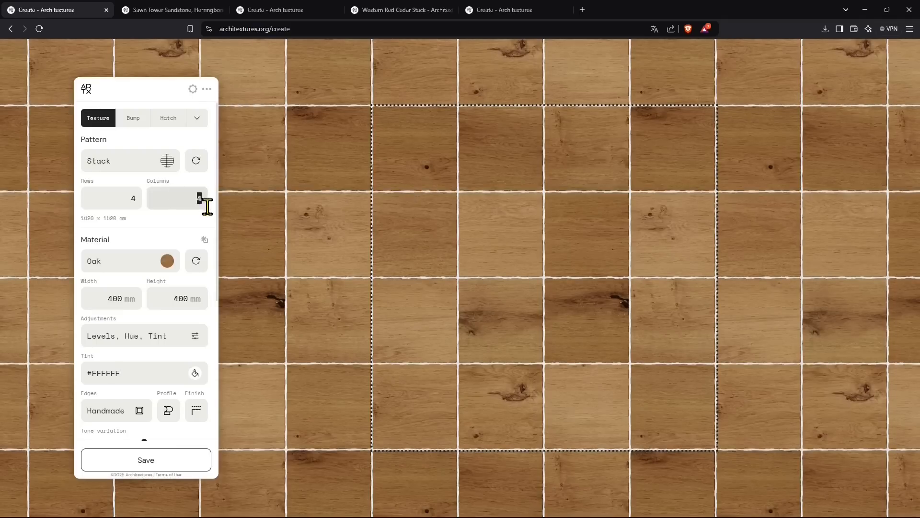
{"action": "type", "text": "8"}
{"action": "left_click", "coordinate": [115, 197]}
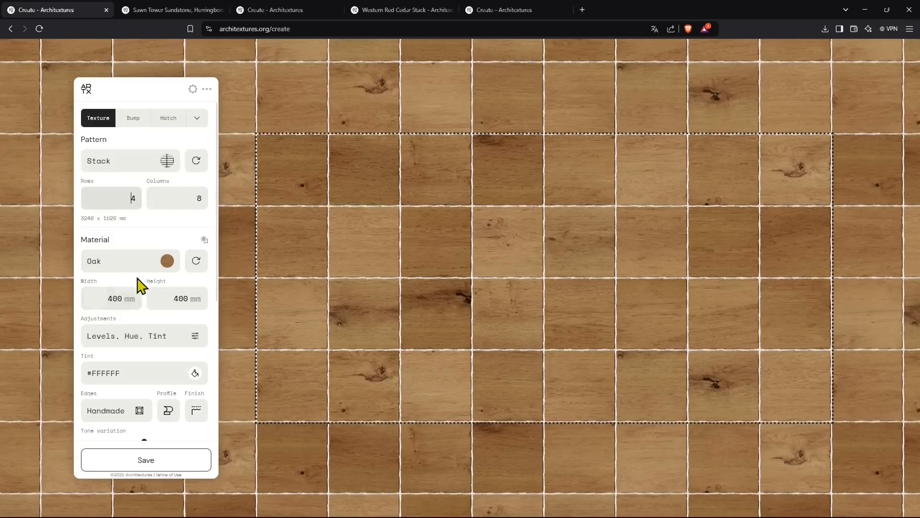
- Set the width of the oak tiles to 200 mm
{"action": "left_click", "coordinate": [113, 299]}
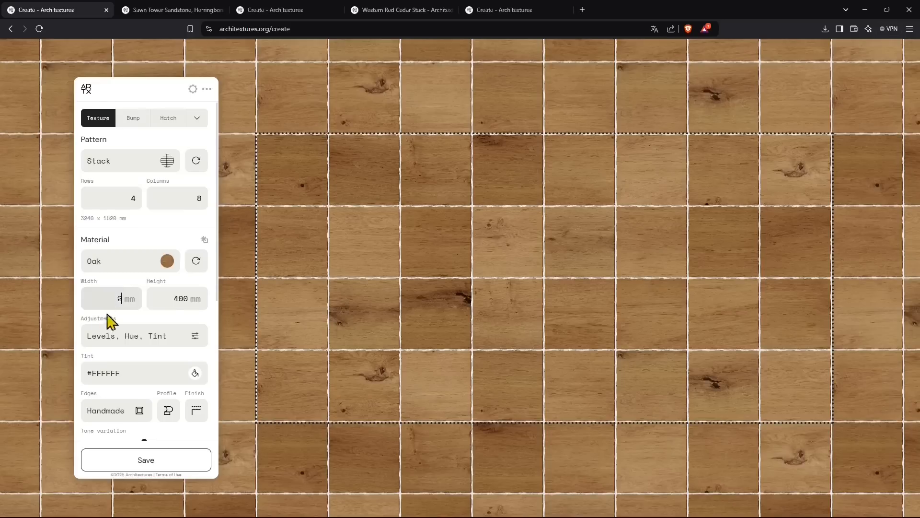
{"action": "type", "text": "200"}
{"action": "left_click", "coordinate": [160, 294]}
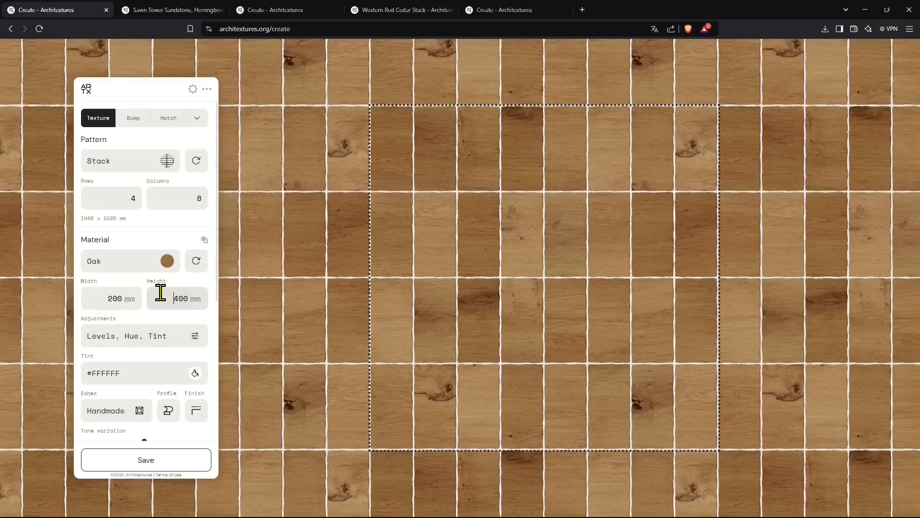
- Change the oak texture's pattern to Herringbone with planks 100 mm wide and 800 mm high
{"action": "left_click", "coordinate": [168, 163]}
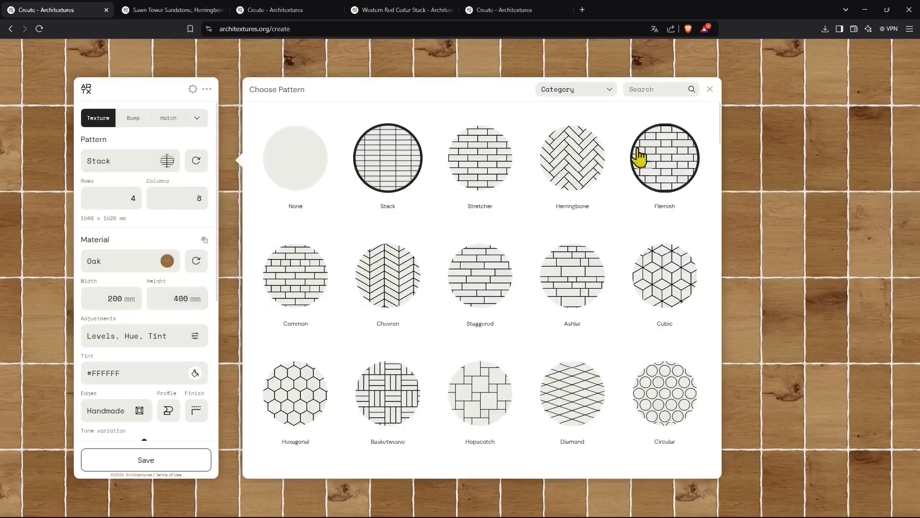
{"action": "left_click", "coordinate": [547, 172]}
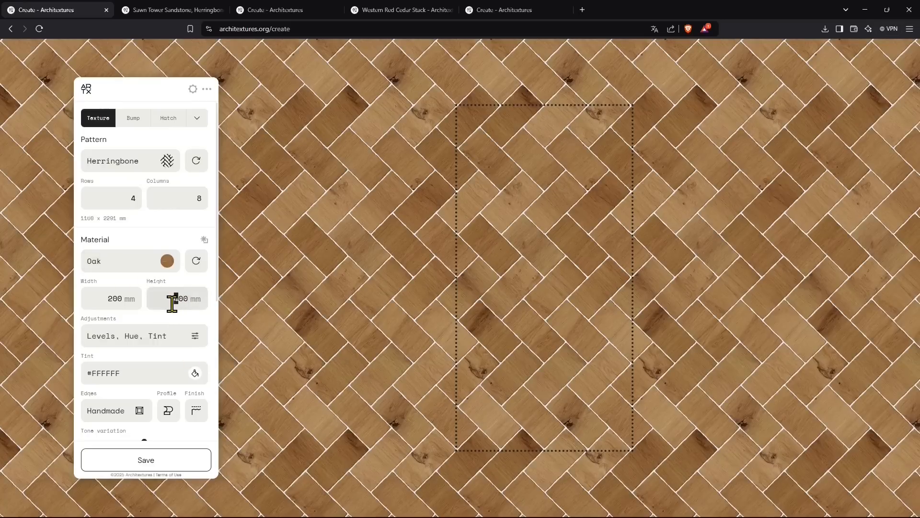
{"action": "type", "text": "8"}
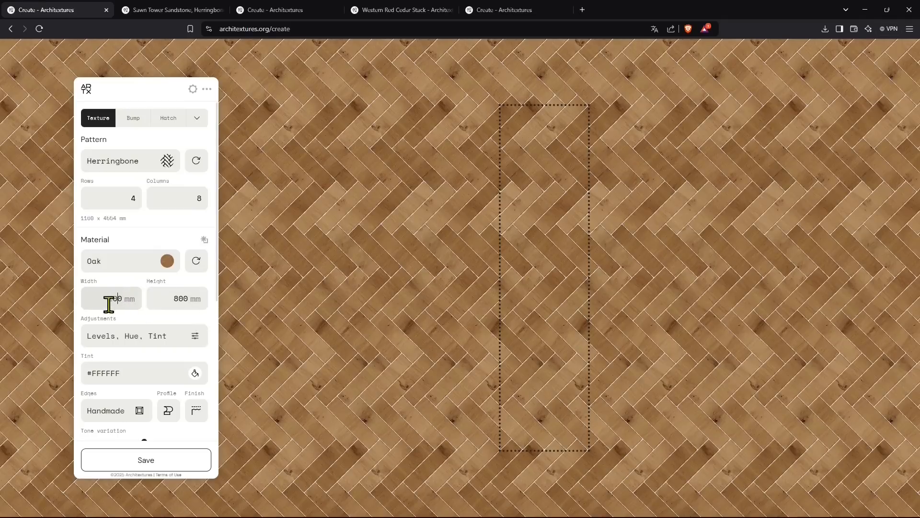
{"action": "type", "text": "1"}
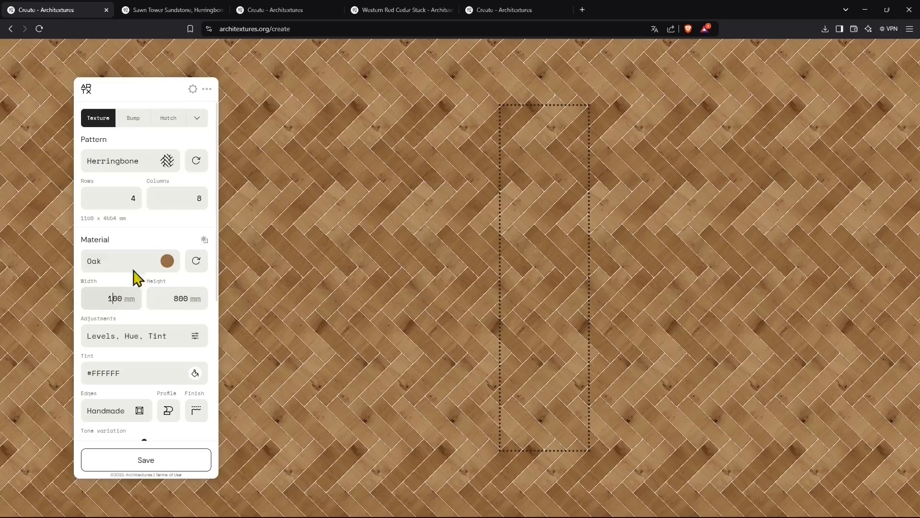
{"action": "left_click", "coordinate": [135, 194]}
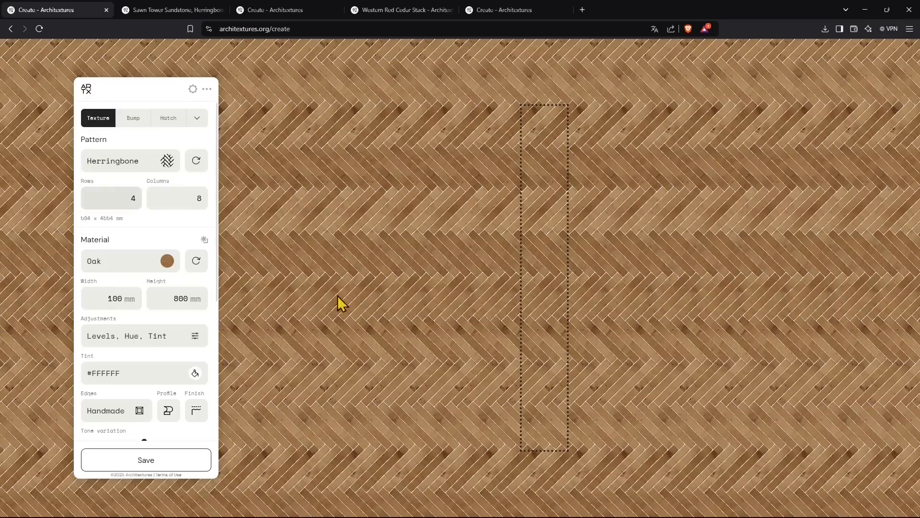
- Set the herringbone pattern to 12 columns and the oak plank height to 100 mm
{"action": "left_click", "coordinate": [201, 200]}
{"action": "key", "text": "BackSpace"}
{"action": "type", "text": "12"}
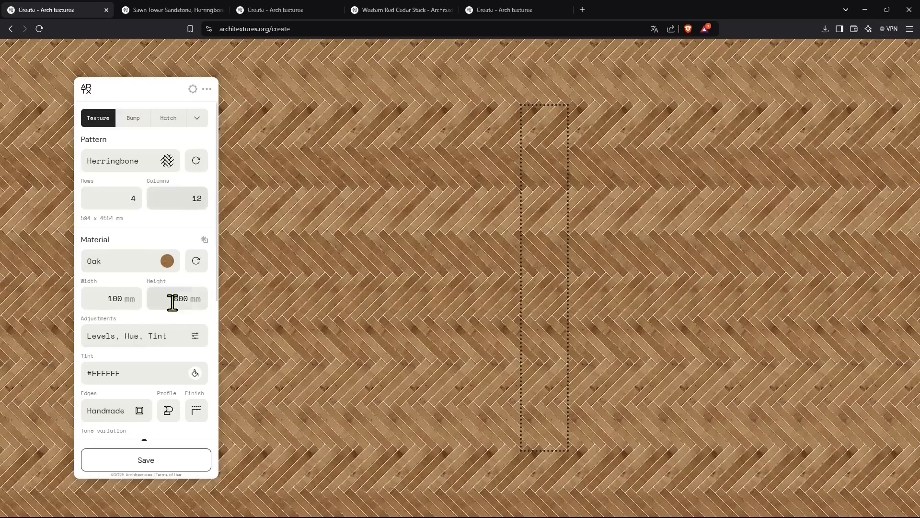
{"action": "left_click", "coordinate": [174, 302]}
{"action": "double_click", "coordinate": [179, 301]}
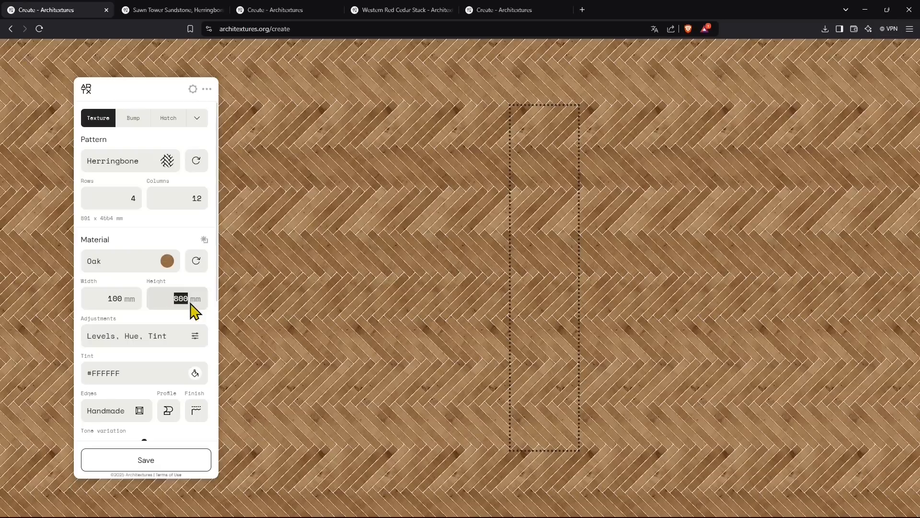
{"action": "type", "text": "100"}
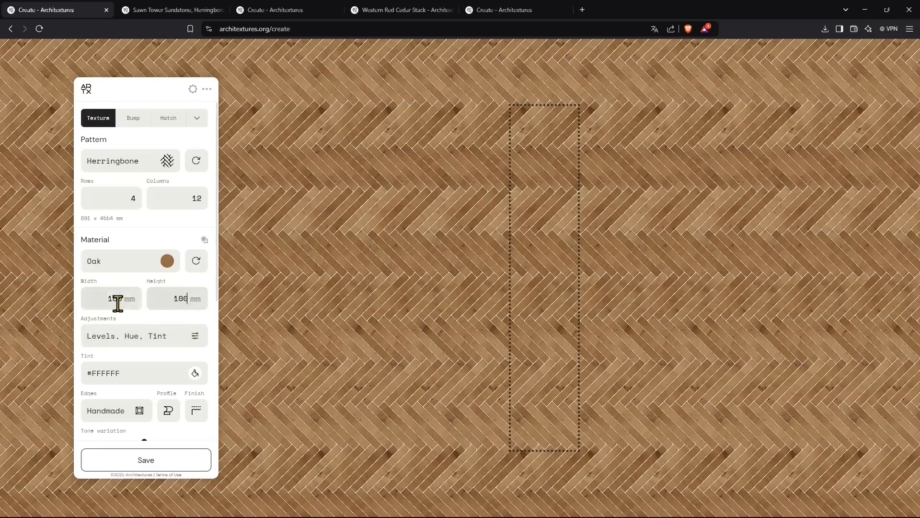
- Set both the width and the height of the oak planks to 1000 mm
{"action": "left_click", "coordinate": [119, 300]}
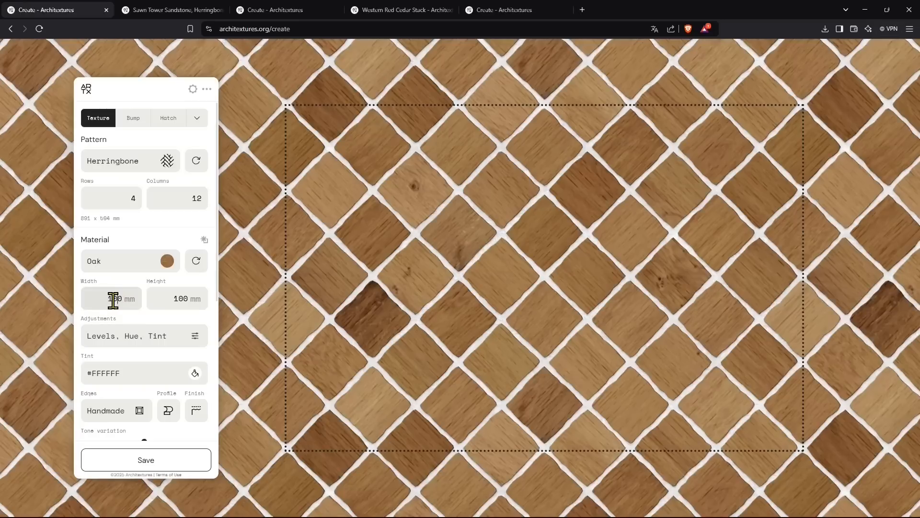
{"action": "type", "text": "0"}
{"action": "left_click", "coordinate": [187, 303]}
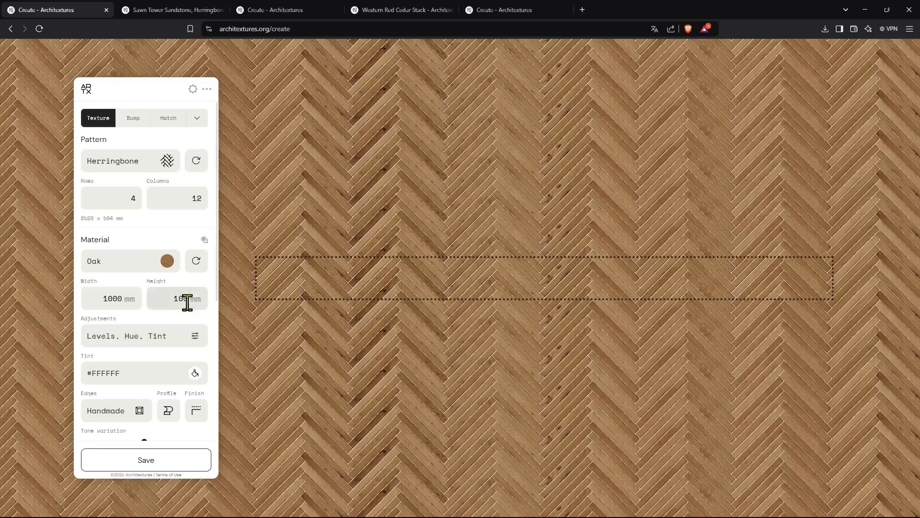
{"action": "type", "text": "0"}
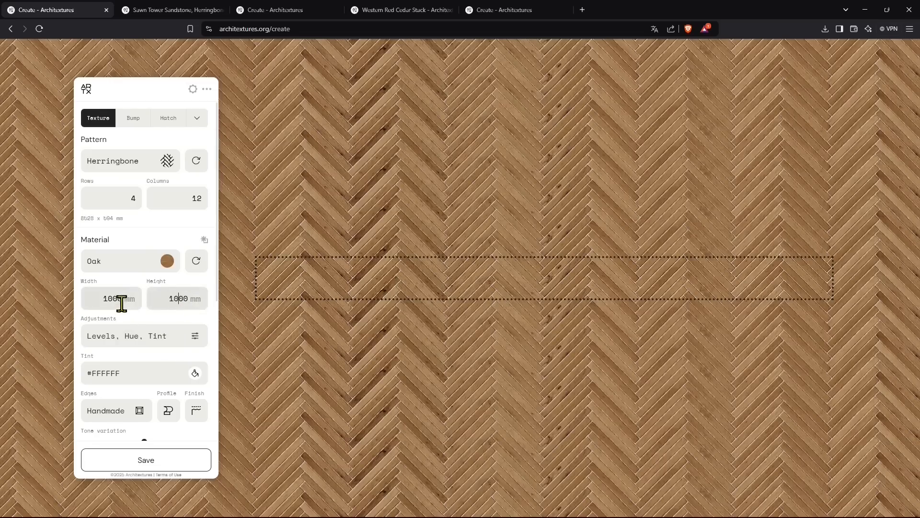
{"action": "left_click", "coordinate": [121, 303]}
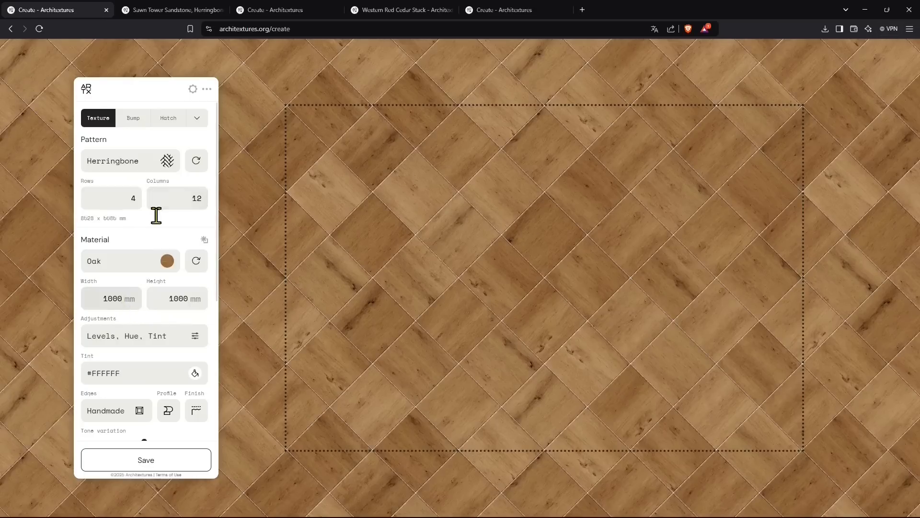
- Reduce the oak texture's pattern to 4 columns
{"action": "double_click", "coordinate": [184, 199]}
{"action": "type", "text": "4"}
{"action": "left_click", "coordinate": [136, 197]}
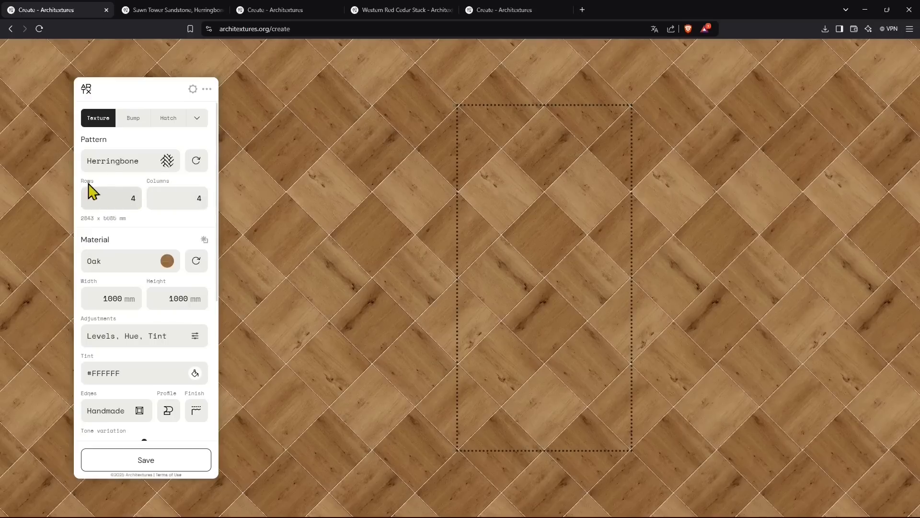
- Try a height of 800 mm for the oak planks, and settle on 400 mm
{"action": "double_click", "coordinate": [172, 298]}
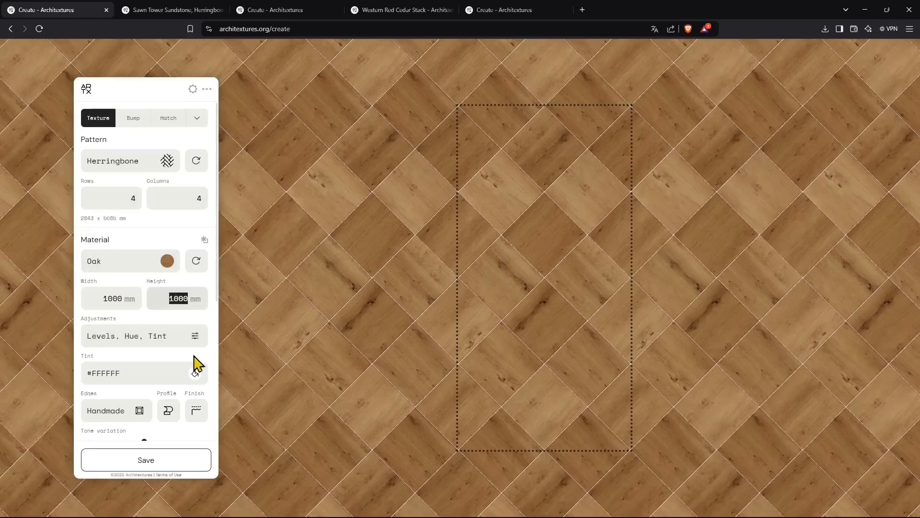
{"action": "type", "text": "800"}
{"action": "key", "text": "Return"}
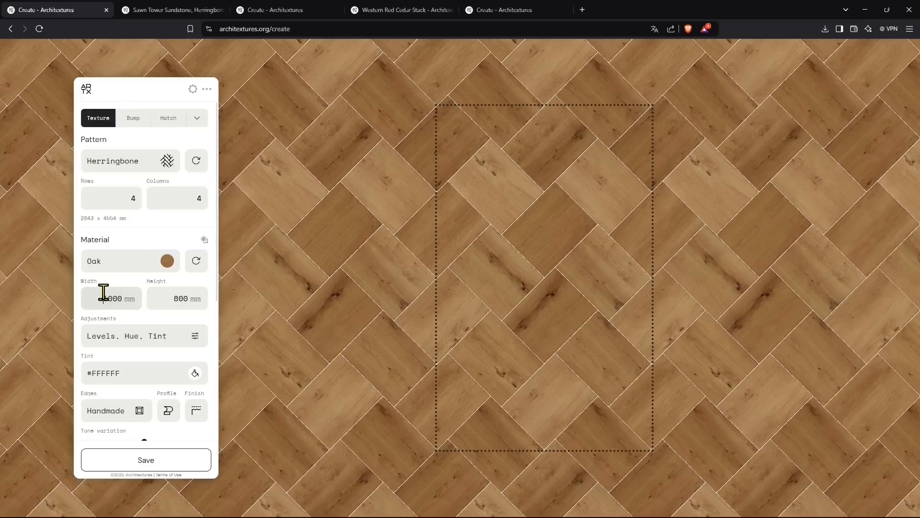
{"action": "double_click", "coordinate": [156, 298]}
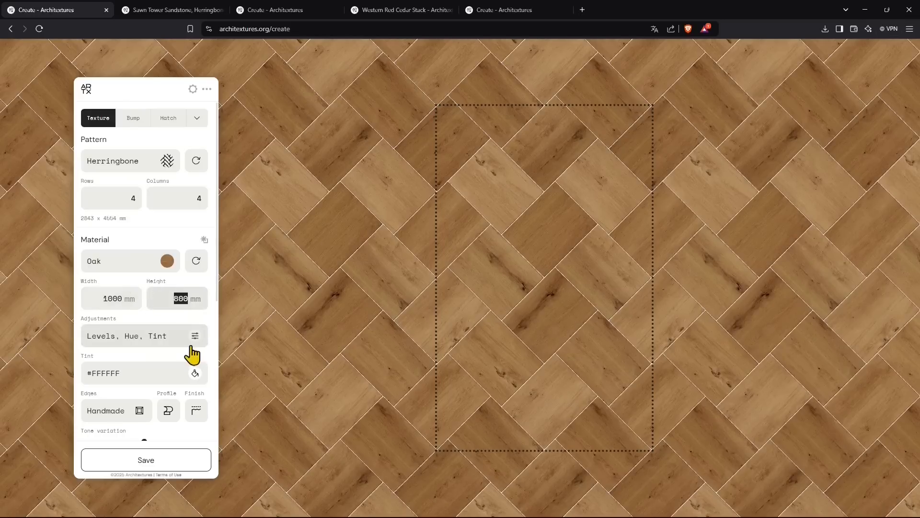
{"action": "type", "text": "400"}
{"action": "key", "text": "Return"}
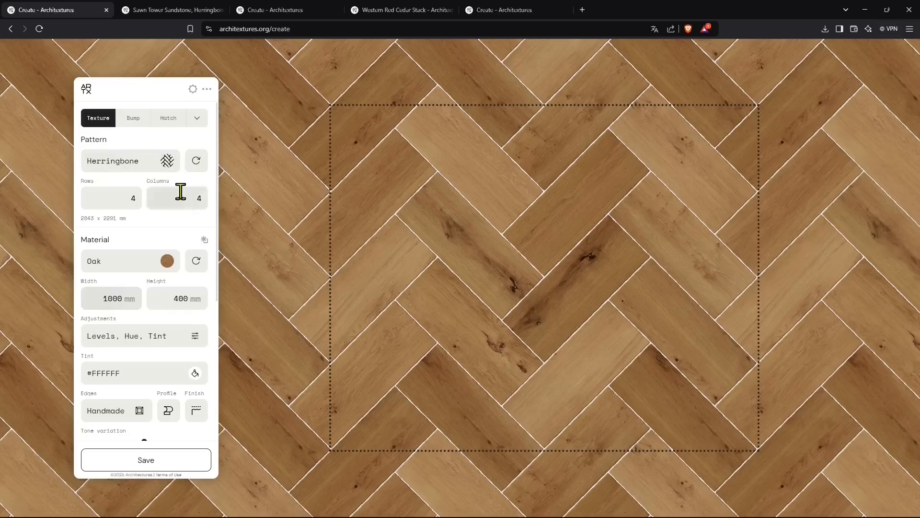
- Set the pattern to None and replace the material with Oak Veneered MDF
{"action": "left_click", "coordinate": [158, 163]}
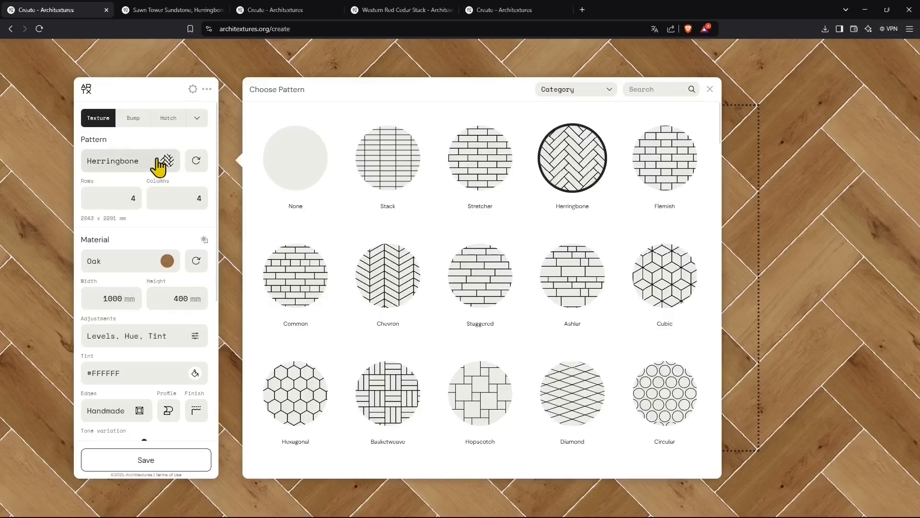
{"action": "left_click", "coordinate": [279, 160]}
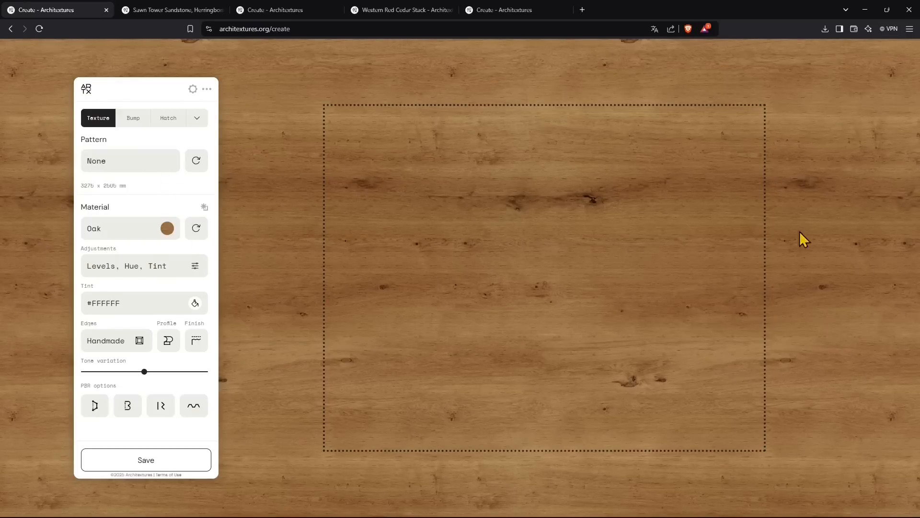
{"action": "left_click", "coordinate": [167, 231]}
{"action": "scroll", "coordinate": [639, 417], "scroll_direction": "down", "scroll_amount": 5}
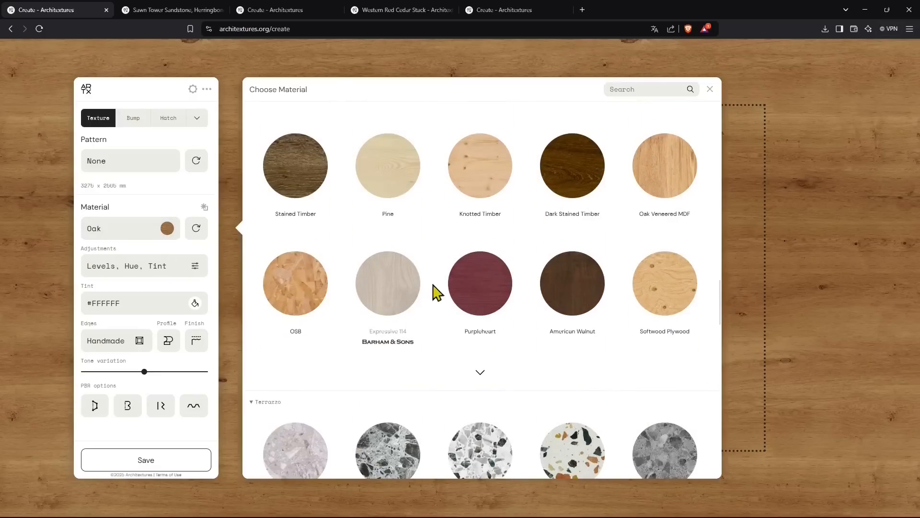
{"action": "left_click", "coordinate": [651, 170]}
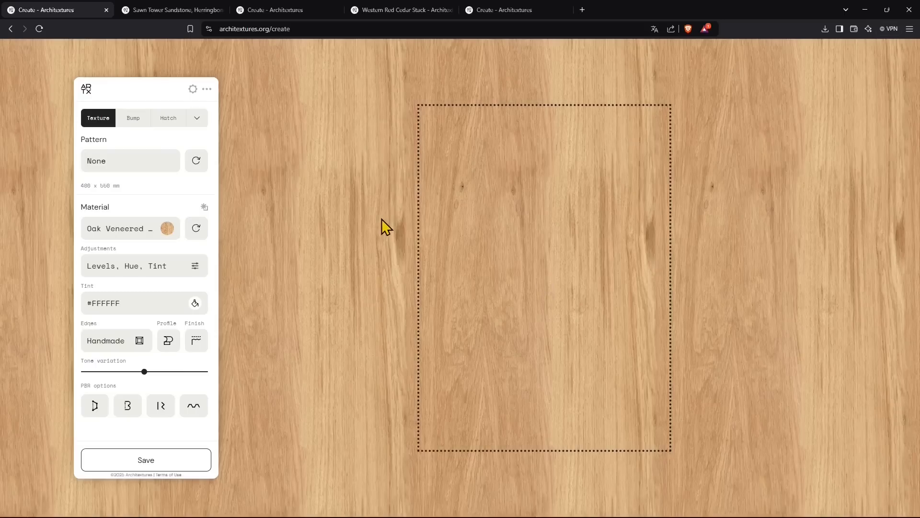
- Apply the Chevron pattern to the Oak Veneered MDF texture
{"action": "left_click", "coordinate": [143, 165]}
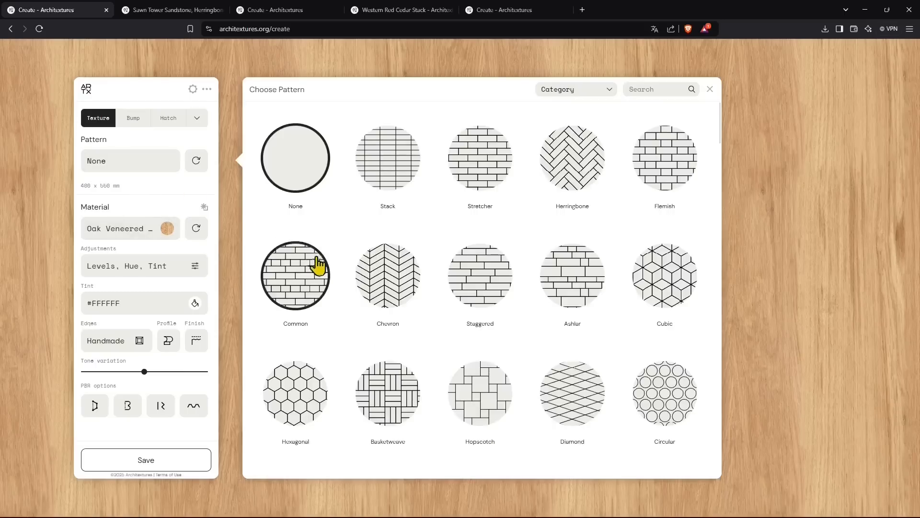
{"action": "left_click", "coordinate": [384, 272]}
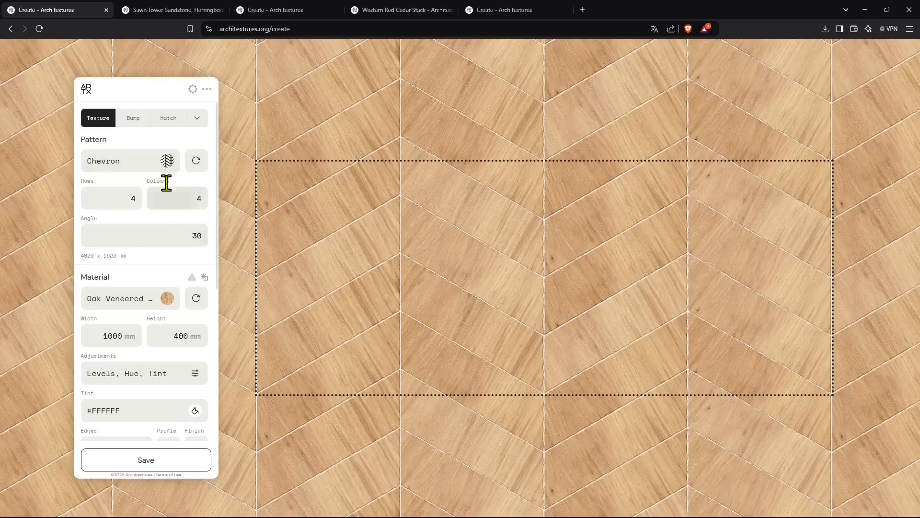
- Adjust the chevron material by lowering brightness and contrast, shifting the hue slightly down and strongly raising the saturation
{"action": "scroll", "coordinate": [165, 182], "scroll_direction": "down", "scroll_amount": 2}
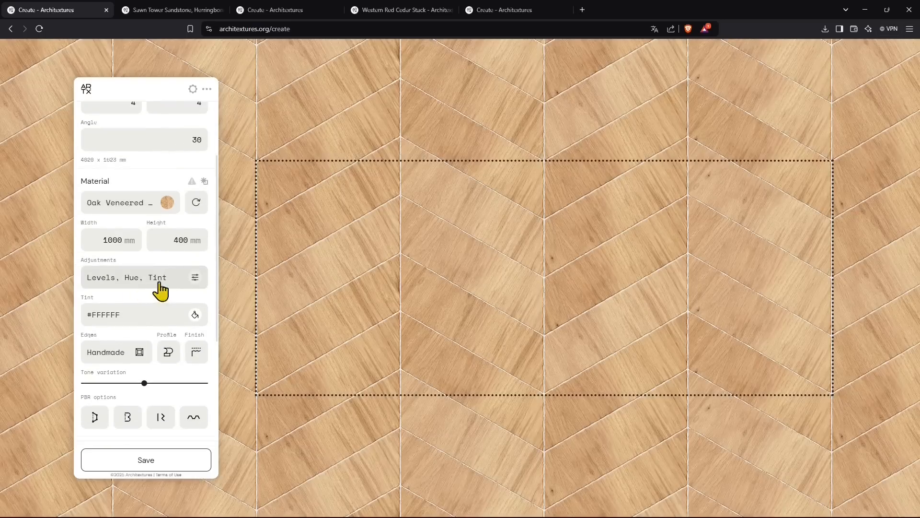
{"action": "left_click", "coordinate": [194, 279]}
{"action": "left_click_drag", "start_coordinate": [312, 232], "coordinate": [288, 274]}
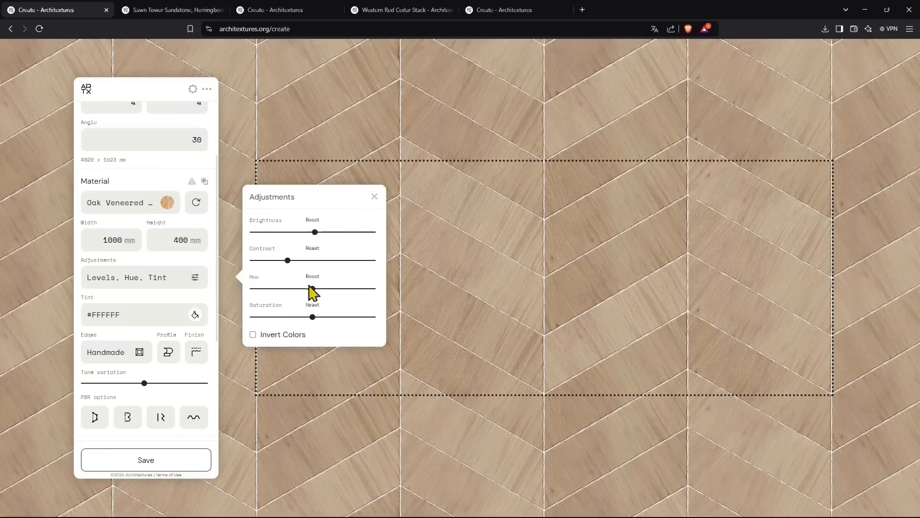
{"action": "left_click_drag", "start_coordinate": [317, 242], "coordinate": [286, 247]}
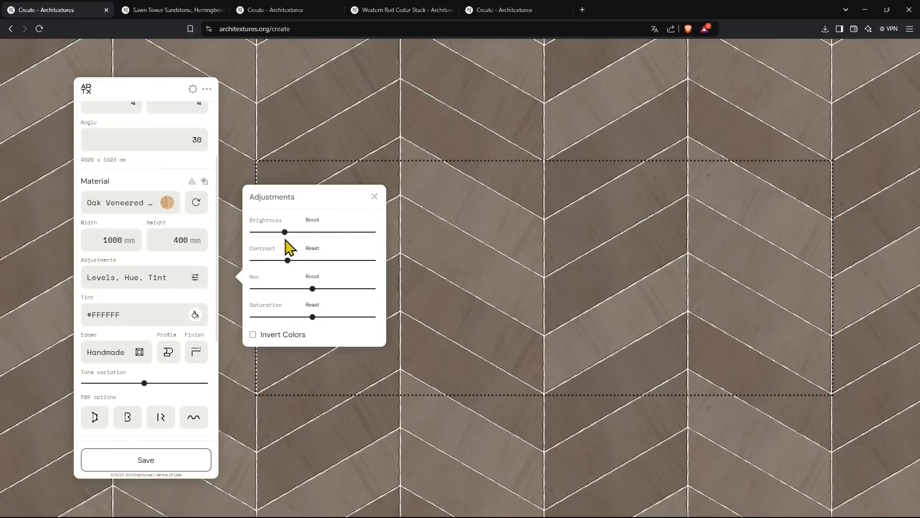
{"action": "mouse_move", "coordinate": [280, 261]}
{"action": "left_mouse_down"}
{"action": "mouse_move", "coordinate": [291, 261]}
{"action": "mouse_move", "coordinate": [276, 260]}
{"action": "left_mouse_up"}
{"action": "left_click_drag", "start_coordinate": [313, 288], "coordinate": [369, 317]}
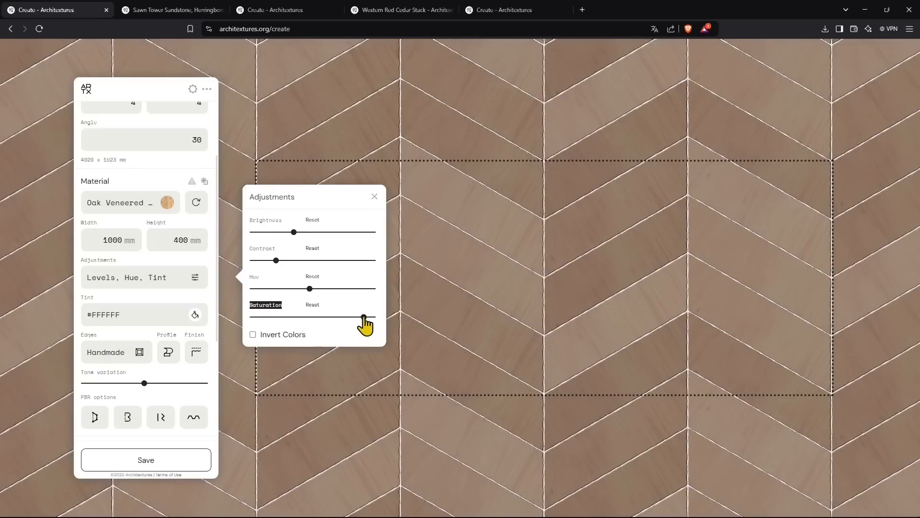
- Try inverting the chevron material's colours, and switch the inversion back off
{"action": "left_click", "coordinate": [254, 335]}
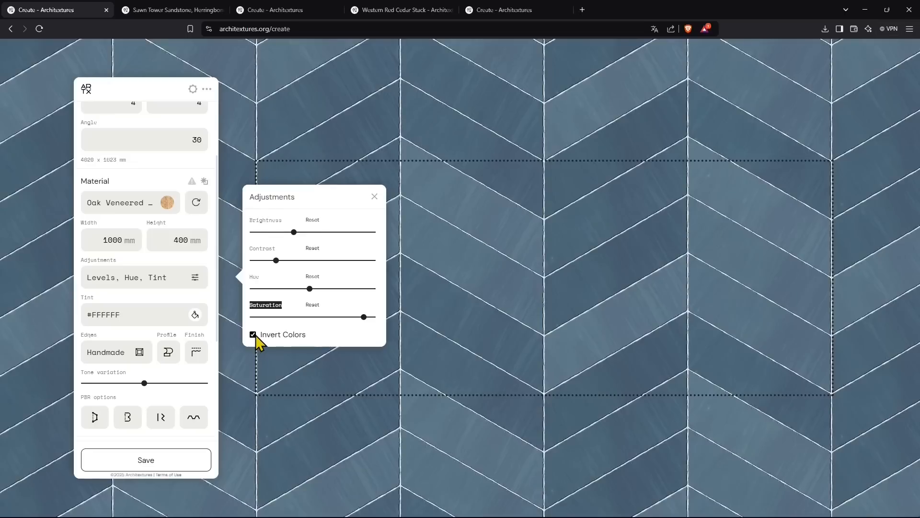
{"action": "left_click", "coordinate": [254, 335]}
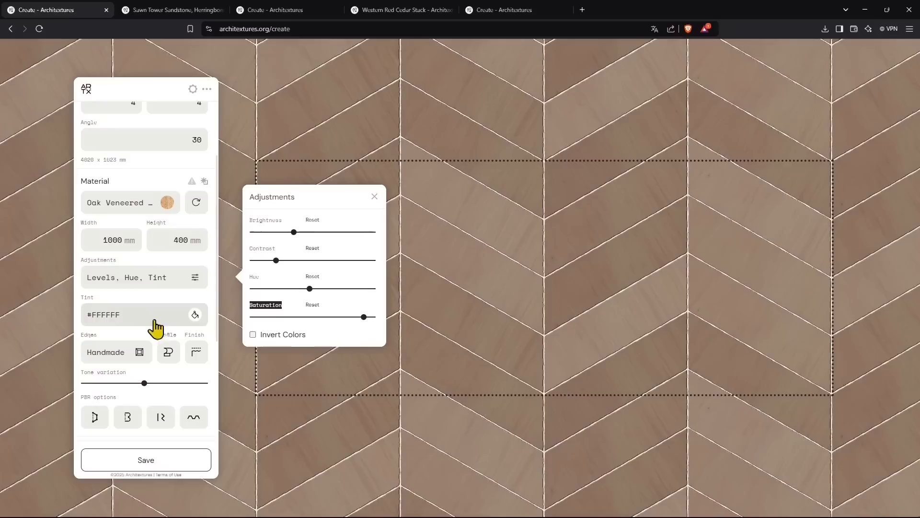
- Try a red tint #cf2727 and a paler tint #bf8d8d on the chevron material
{"action": "left_click", "coordinate": [194, 315]}
{"action": "left_click", "coordinate": [345, 266]}
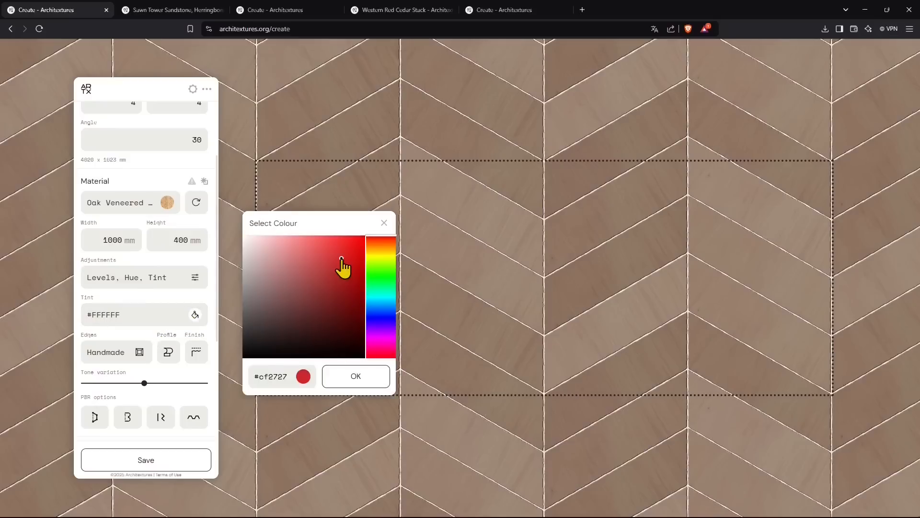
{"action": "left_click", "coordinate": [349, 382]}
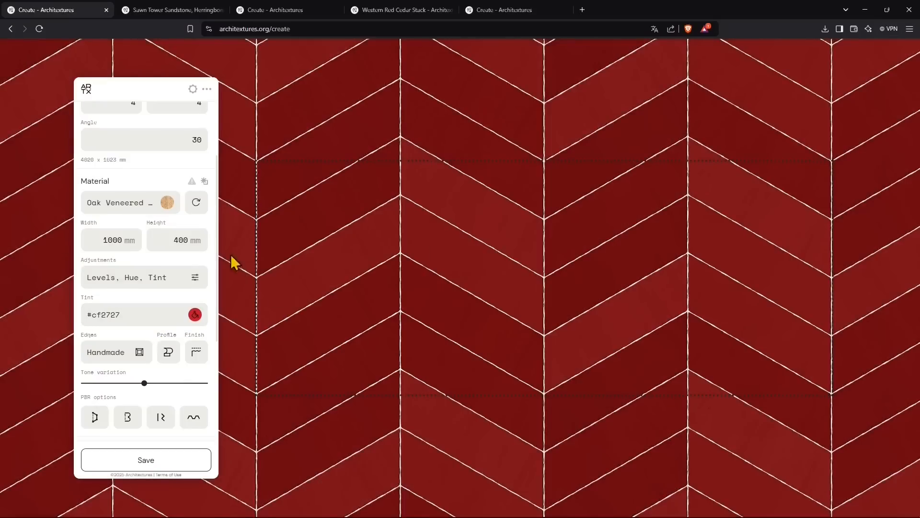
{"action": "left_click", "coordinate": [155, 318]}
{"action": "left_click", "coordinate": [274, 266]}
{"action": "left_click", "coordinate": [353, 389]}
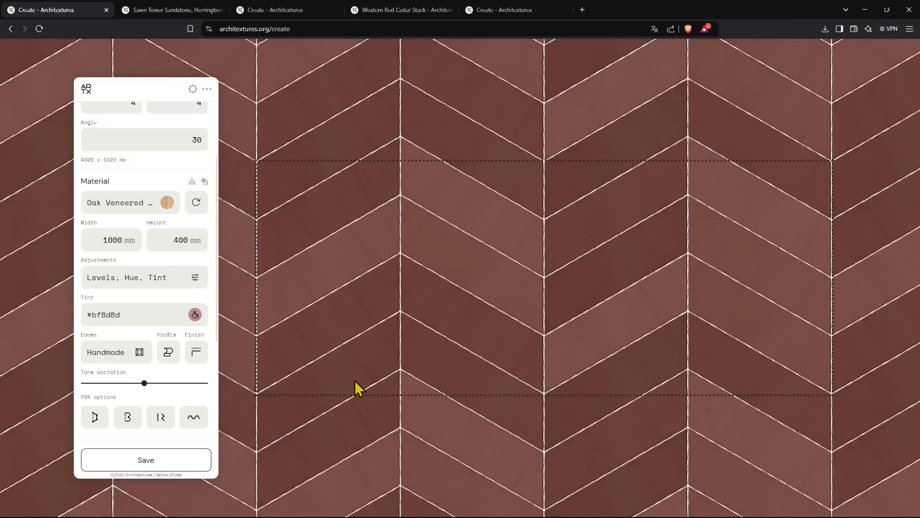
- Set the chevron material's tint to #a68585
{"action": "left_click", "coordinate": [195, 315]}
{"action": "left_click", "coordinate": [268, 278]}
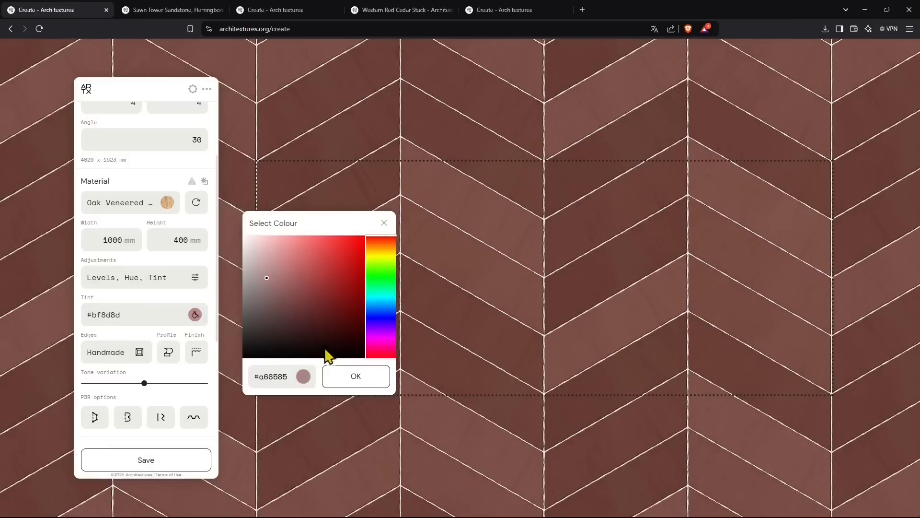
{"action": "left_click", "coordinate": [350, 378]}
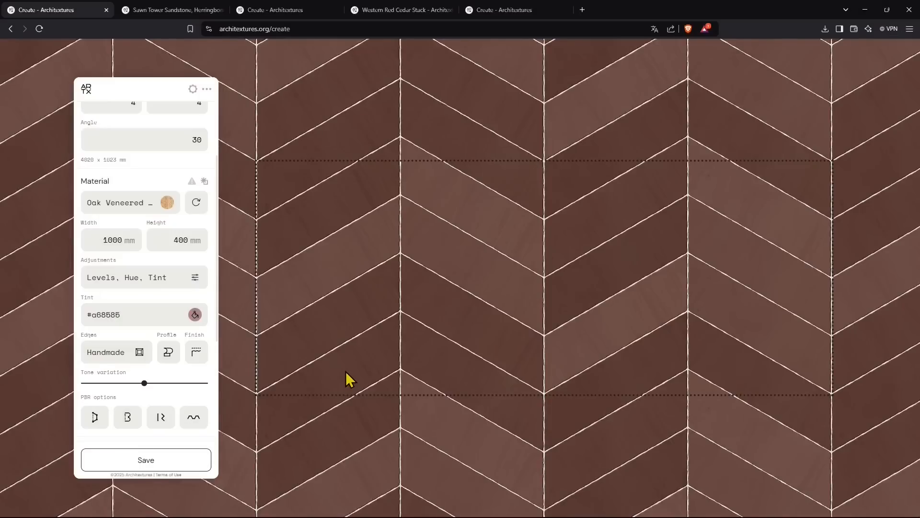
- Try the Wirecut, Ogee and Chamfer edge styles on the chevron material
{"action": "left_click", "coordinate": [140, 353]}
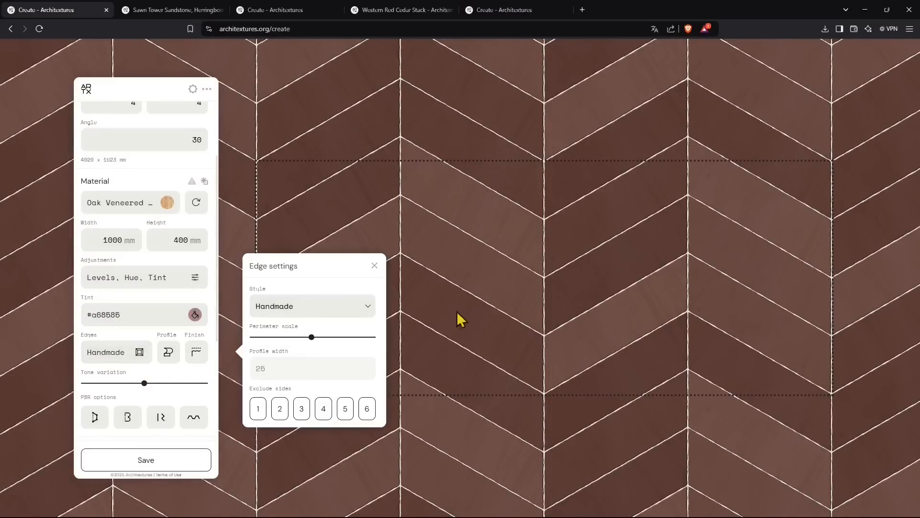
{"action": "left_click", "coordinate": [345, 307]}
{"action": "left_click", "coordinate": [277, 256]}
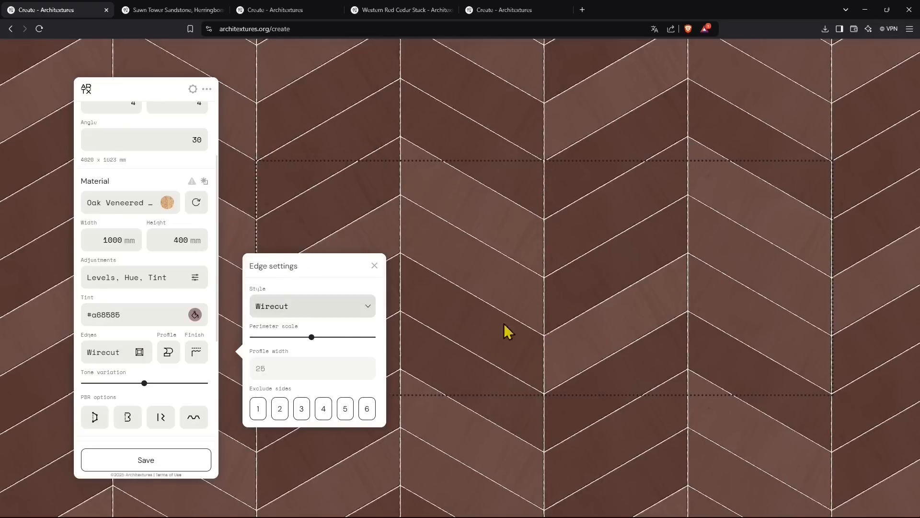
{"action": "left_click", "coordinate": [324, 313]}
{"action": "left_click", "coordinate": [304, 211]}
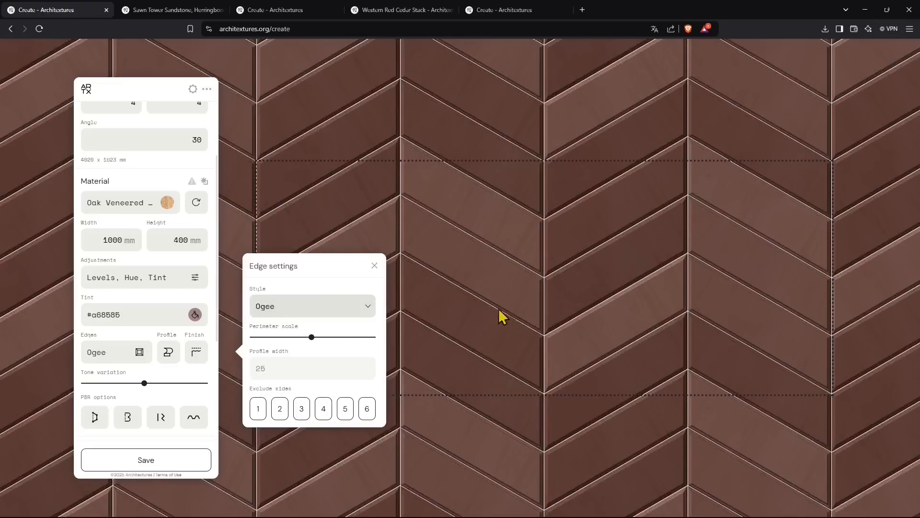
{"action": "left_click", "coordinate": [350, 313]}
{"action": "left_click", "coordinate": [304, 148]}
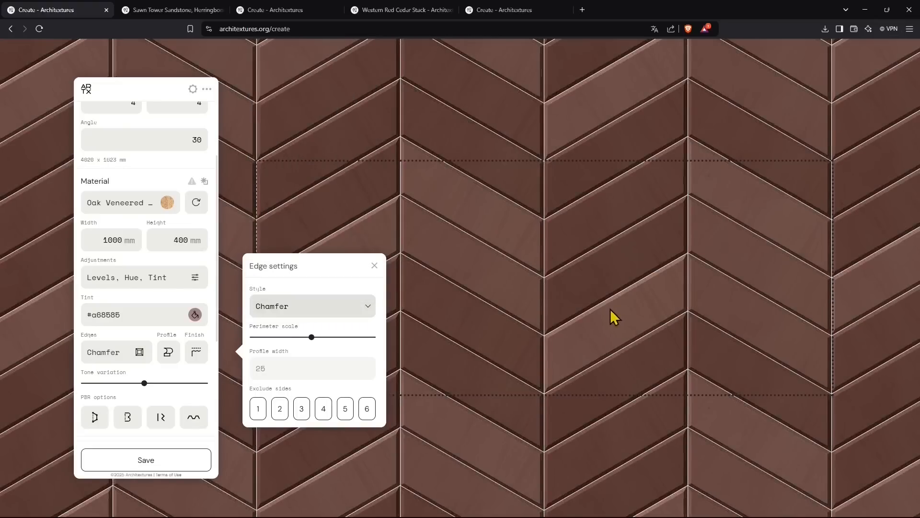
- Try further edge styles on the chevron tiles, including Rough, Wirecut, Protruding and Ogee
{"action": "left_click", "coordinate": [324, 313]}
{"action": "left_click", "coordinate": [308, 149]}
{"action": "left_click", "coordinate": [316, 316]}
{"action": "left_click", "coordinate": [270, 118]}
{"action": "left_click", "coordinate": [311, 312]}
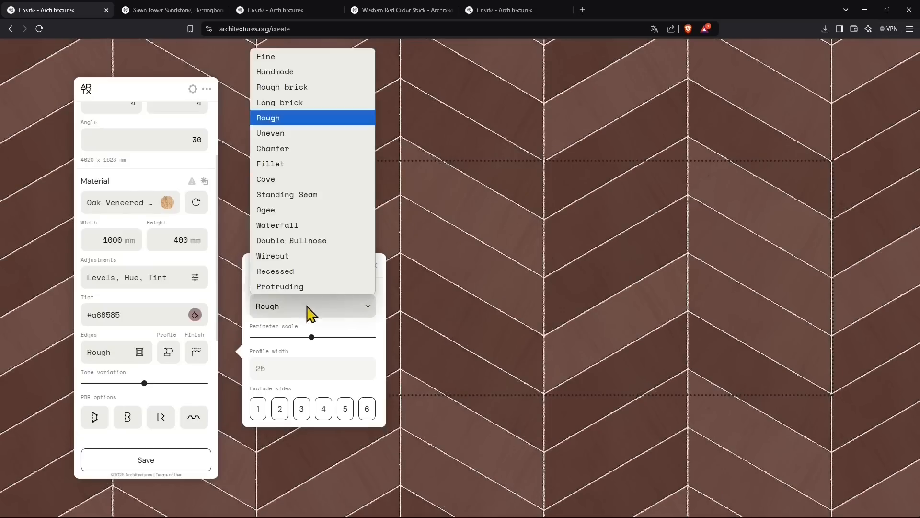
{"action": "left_click", "coordinate": [287, 255]}
{"action": "left_click", "coordinate": [316, 311]}
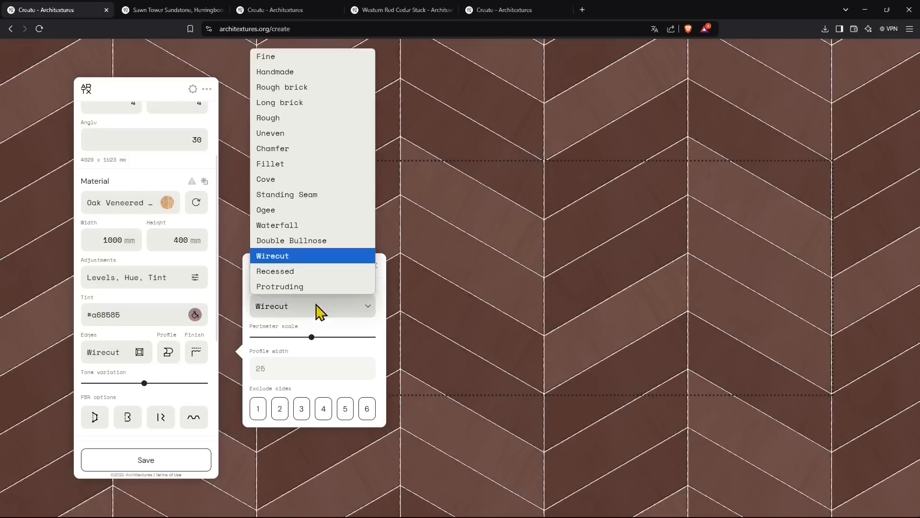
{"action": "left_click", "coordinate": [315, 286]}
{"action": "left_click", "coordinate": [326, 305]}
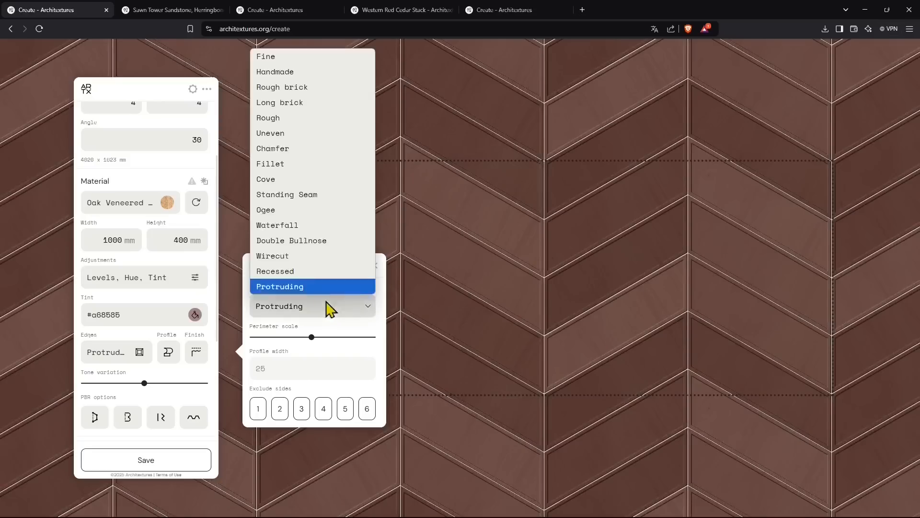
{"action": "left_click", "coordinate": [308, 211]}
- Set the edge style to Double Bullnose and raise its perimeter scale close to the maximum
{"action": "left_click", "coordinate": [331, 312]}
{"action": "left_click", "coordinate": [298, 242]}
{"action": "left_click_drag", "start_coordinate": [313, 335], "coordinate": [264, 348]}
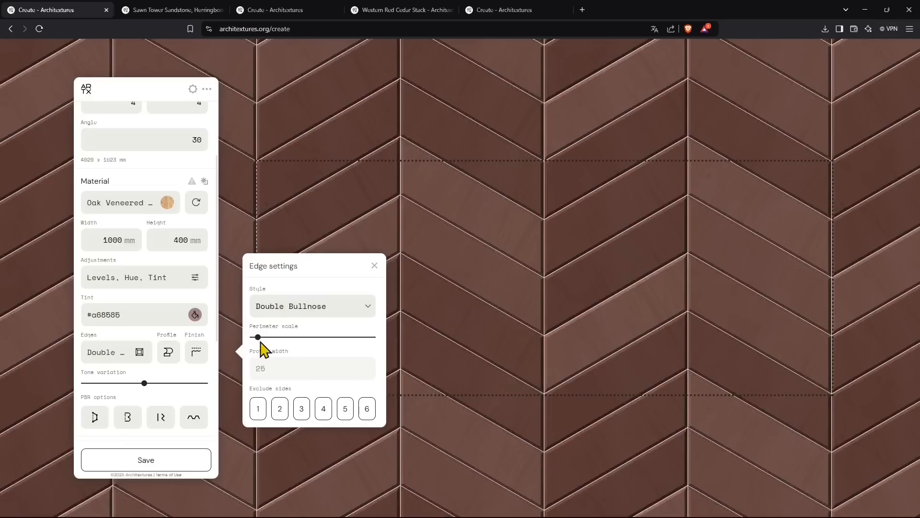
{"action": "left_click_drag", "start_coordinate": [337, 344], "coordinate": [369, 341]}
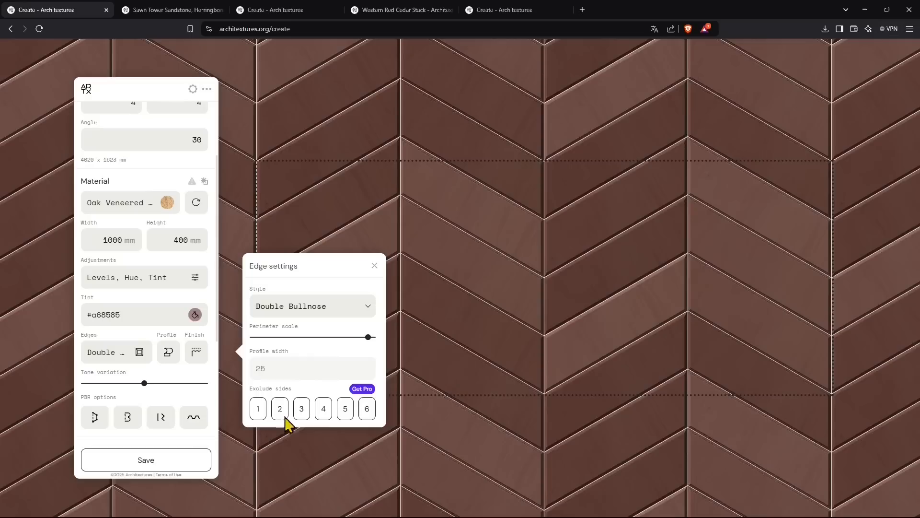
- Try the Sawtooth, Triangle and Fluted surface profiles on the chevron tiles, and return the profile to None
{"action": "left_click", "coordinate": [167, 357]}
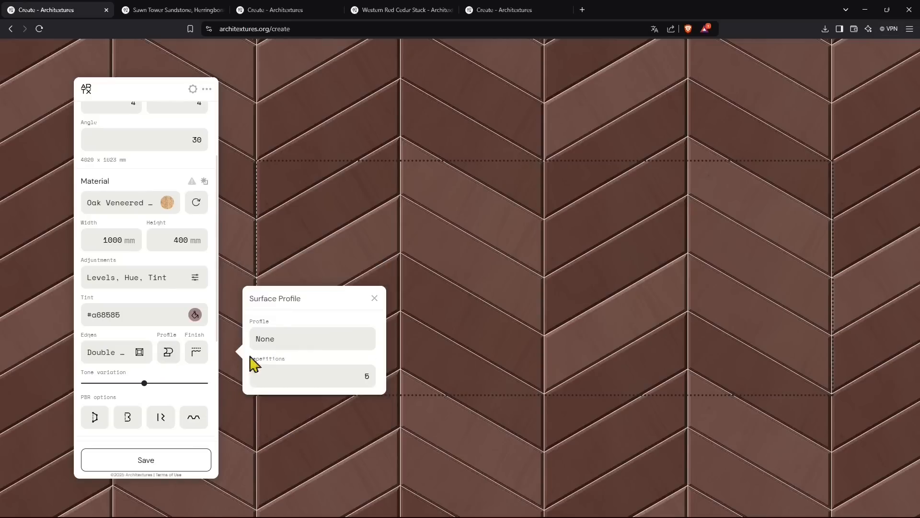
{"action": "left_click", "coordinate": [285, 342]}
{"action": "left_click", "coordinate": [306, 320]}
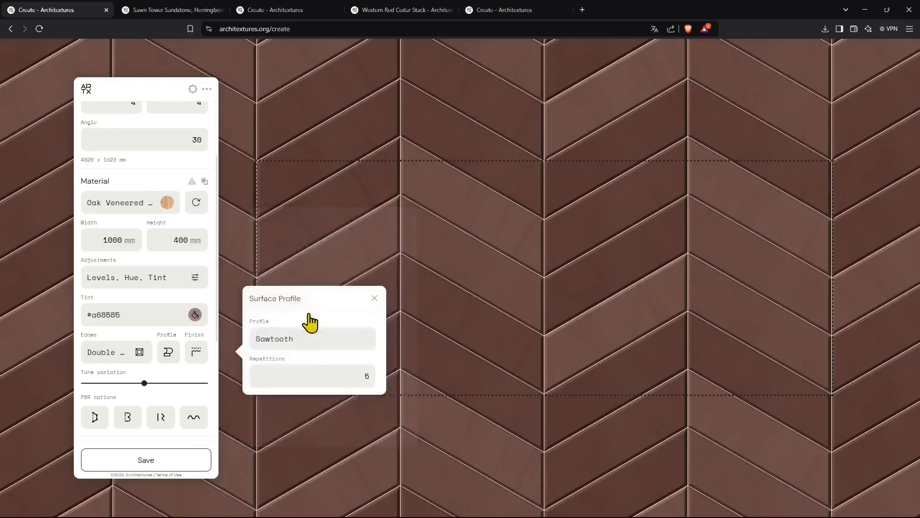
{"action": "left_click", "coordinate": [300, 349]}
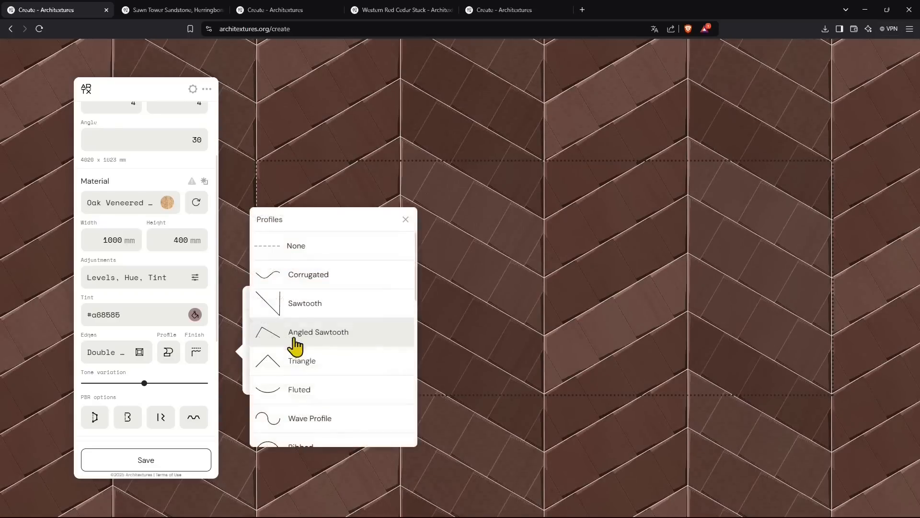
{"action": "left_click", "coordinate": [298, 363]}
{"action": "left_click", "coordinate": [313, 344]}
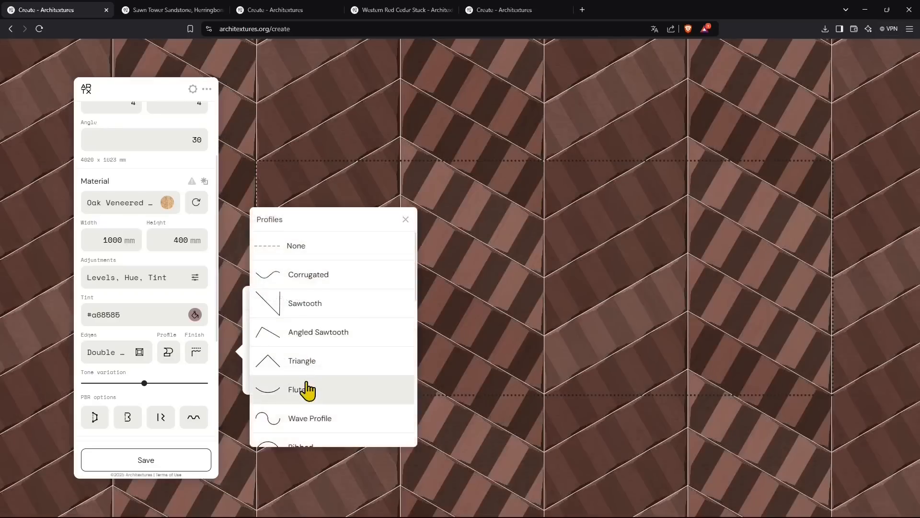
{"action": "left_click", "coordinate": [310, 384]}
{"action": "left_click", "coordinate": [314, 343]}
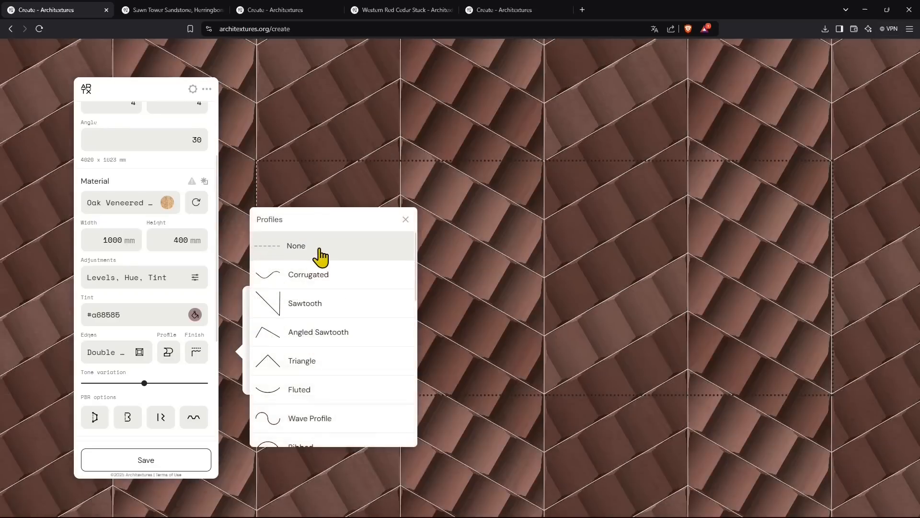
{"action": "left_click", "coordinate": [319, 255]}
- Try the Vertical Uniform Bush Hammered, Pineapple and Vermiculated surface finishes on the chevron material
{"action": "left_click", "coordinate": [196, 353]}
{"action": "left_click", "coordinate": [316, 347]}
{"action": "left_click", "coordinate": [338, 315]}
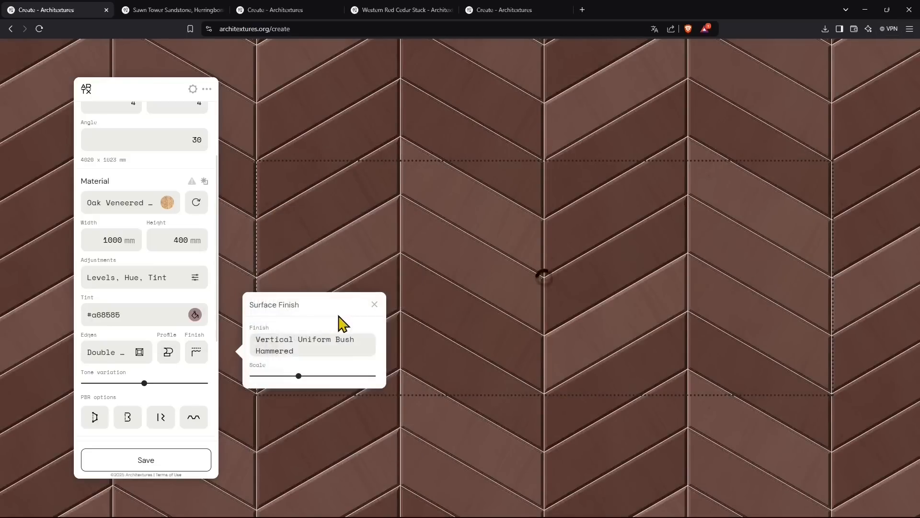
{"action": "left_click", "coordinate": [327, 338]}
{"action": "left_click", "coordinate": [321, 406]}
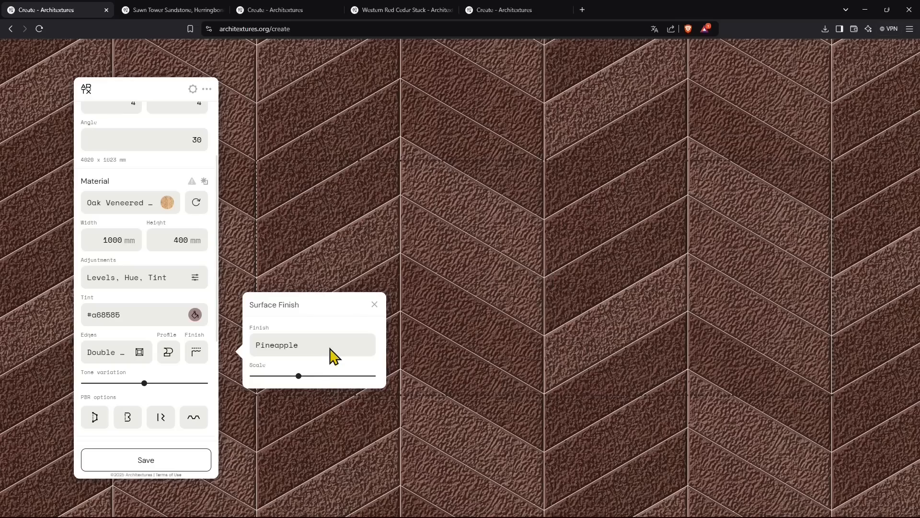
{"action": "left_click", "coordinate": [334, 356]}
{"action": "scroll", "coordinate": [324, 384], "scroll_direction": "down", "scroll_amount": 5}
{"action": "left_click", "coordinate": [329, 390]}
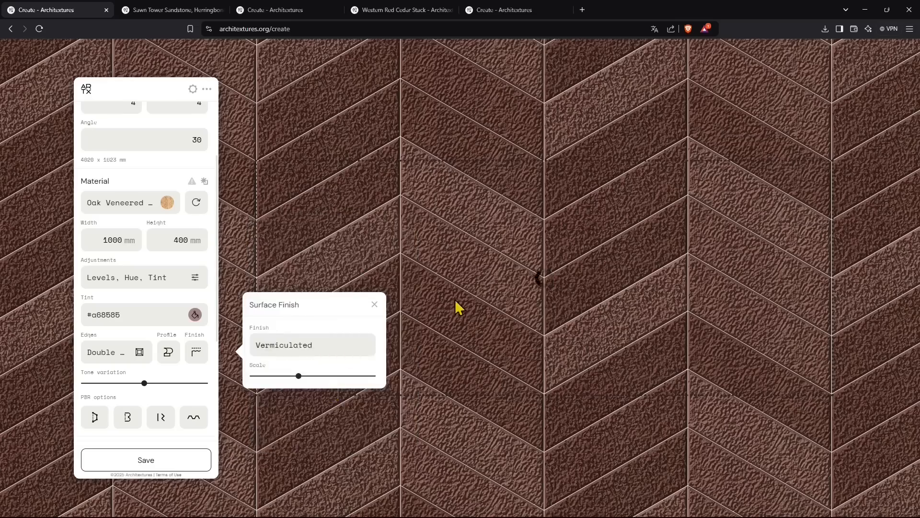
- Try the Curved Triangle finish and the Pineapple finish on the chevron material
{"action": "left_click", "coordinate": [323, 346]}
{"action": "scroll", "coordinate": [340, 386], "scroll_direction": "down", "scroll_amount": 2}
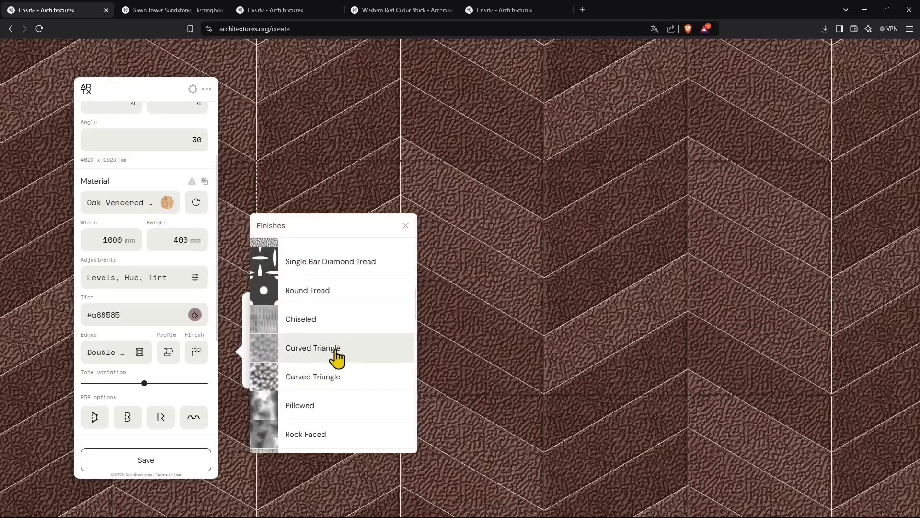
{"action": "left_click", "coordinate": [340, 354]}
{"action": "left_click", "coordinate": [324, 350]}
{"action": "scroll", "coordinate": [324, 355], "scroll_direction": "down", "scroll_amount": 4}
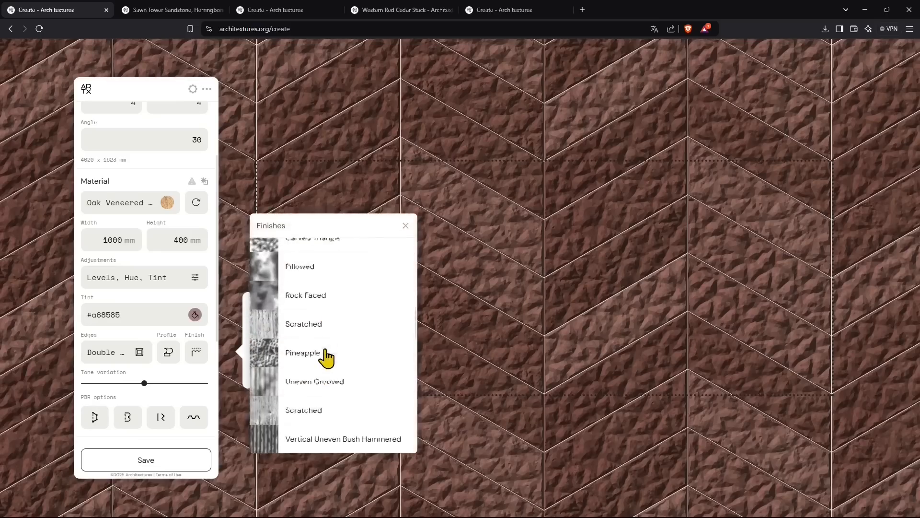
{"action": "left_click", "coordinate": [325, 353]}
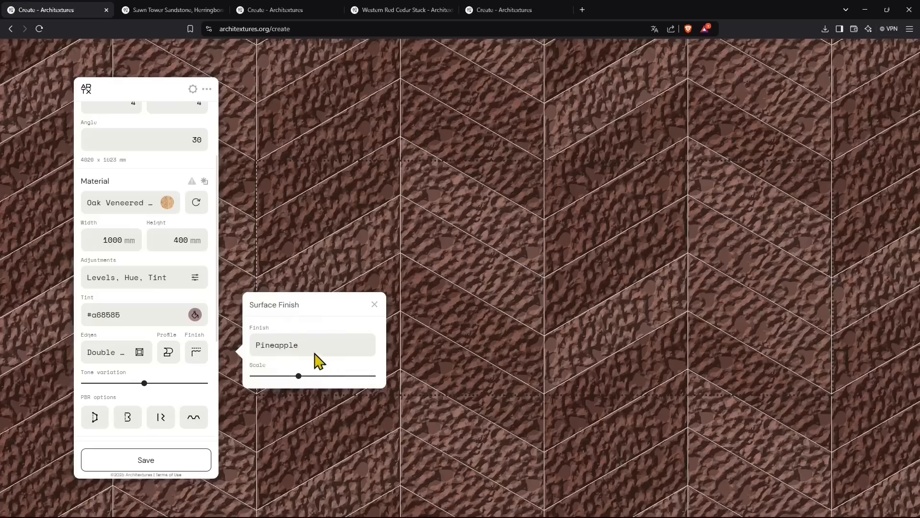
- Apply the Fine Bush Hammered surface finish and reduce its scale close to the minimum
{"action": "left_click", "coordinate": [315, 358]}
{"action": "scroll", "coordinate": [321, 358], "scroll_direction": "down", "scroll_amount": 2}
{"action": "left_click", "coordinate": [323, 356]}
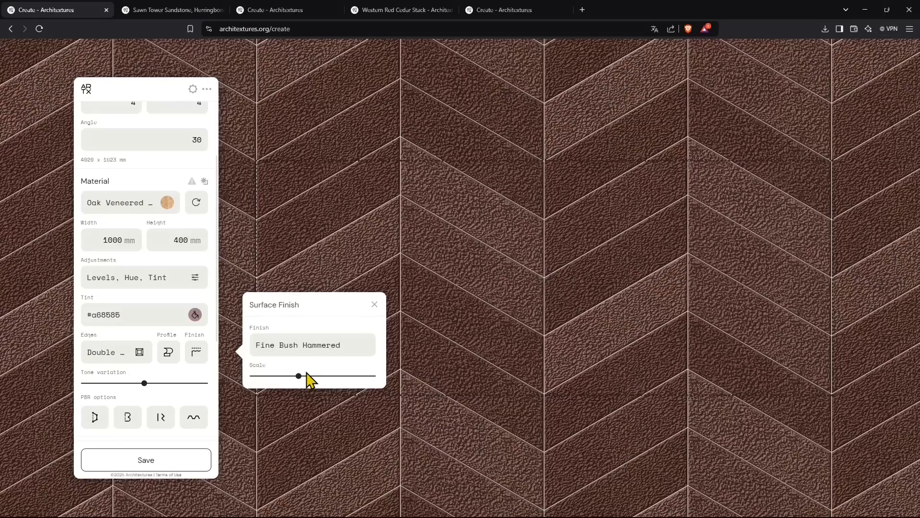
{"action": "left_click_drag", "start_coordinate": [307, 377], "coordinate": [262, 383]}
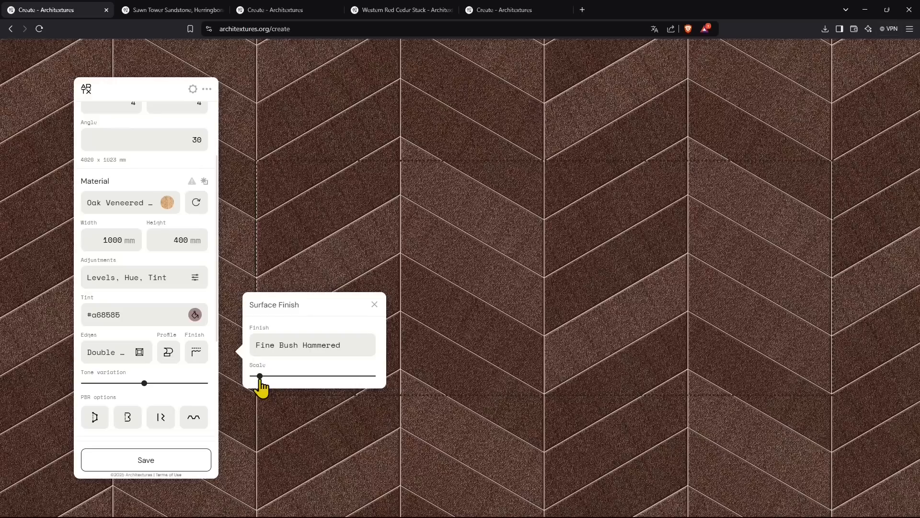
{"action": "left_click", "coordinate": [203, 358]}
{"action": "left_click", "coordinate": [197, 354]}
{"action": "left_click", "coordinate": [378, 305]}
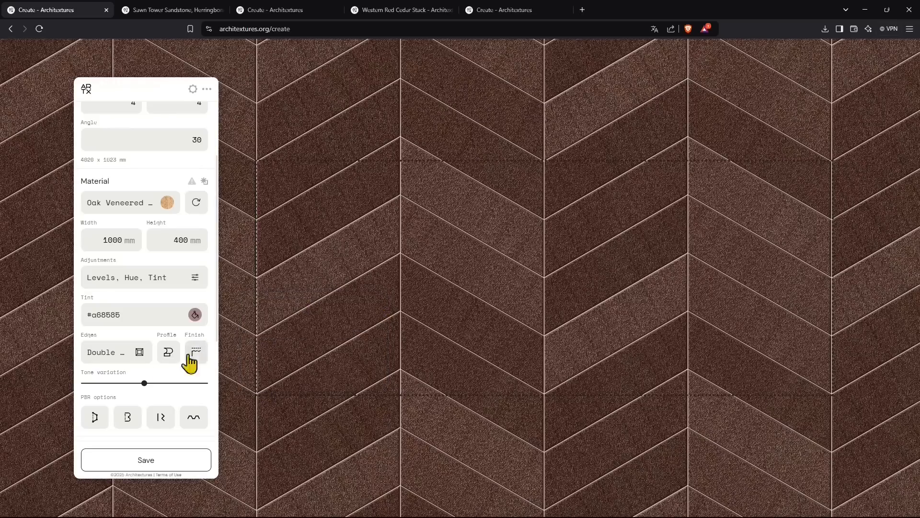
- Lower the tone variation slightly, and set the displacement source image to Find edges with somewhat higher brightness and contrast
{"action": "mouse_move", "coordinate": [144, 383]}
{"action": "left_mouse_down"}
{"action": "mouse_move", "coordinate": [91, 384]}
{"action": "mouse_move", "coordinate": [242, 391]}
{"action": "mouse_move", "coordinate": [129, 389]}
{"action": "left_mouse_up"}
{"action": "left_click", "coordinate": [102, 420]}
{"action": "left_click", "coordinate": [301, 360]}
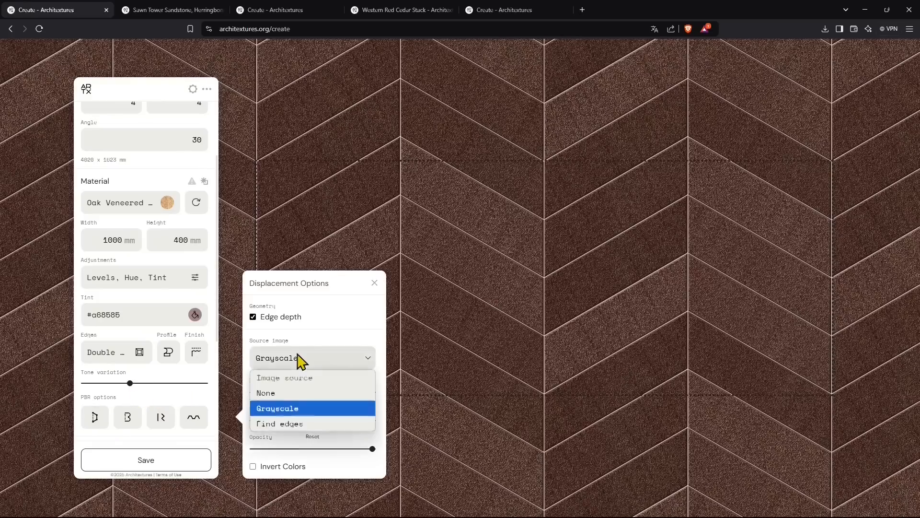
{"action": "left_click", "coordinate": [281, 424]}
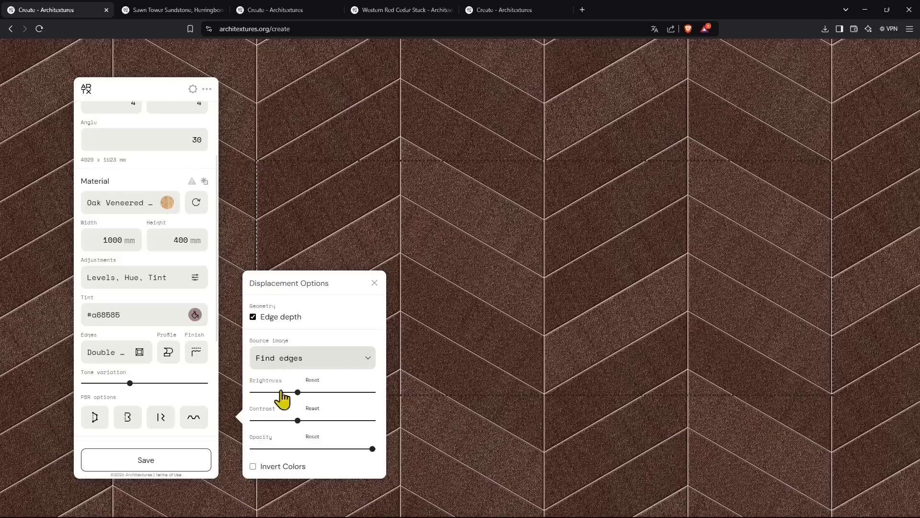
{"action": "left_click", "coordinate": [326, 392]}
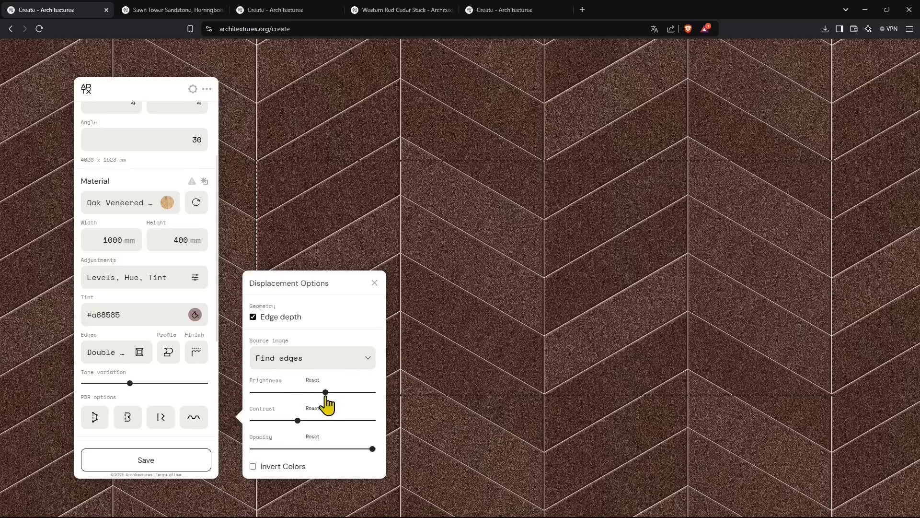
{"action": "left_click", "coordinate": [312, 420]}
- For the bump and normal map, raise brightness and contrast, reduce opacity and invert the colours
{"action": "left_click", "coordinate": [127, 419]}
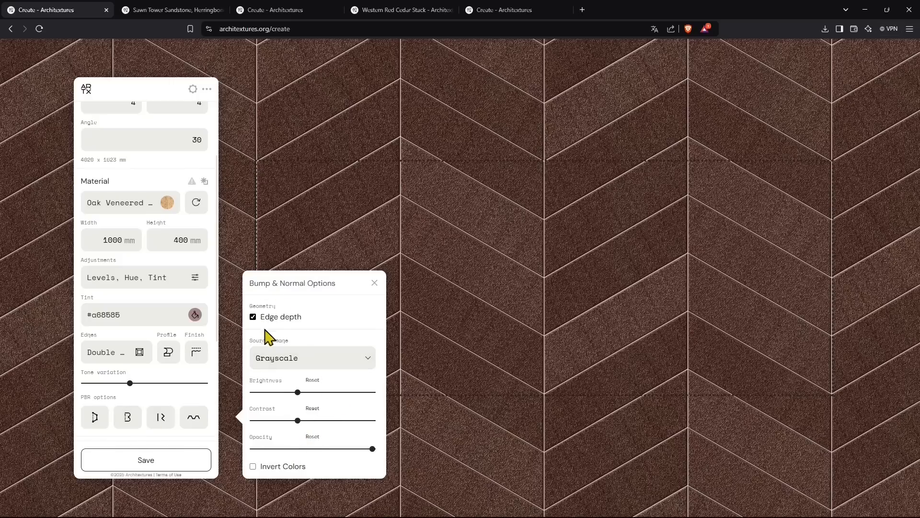
{"action": "left_click", "coordinate": [341, 393]}
{"action": "left_click", "coordinate": [313, 421]}
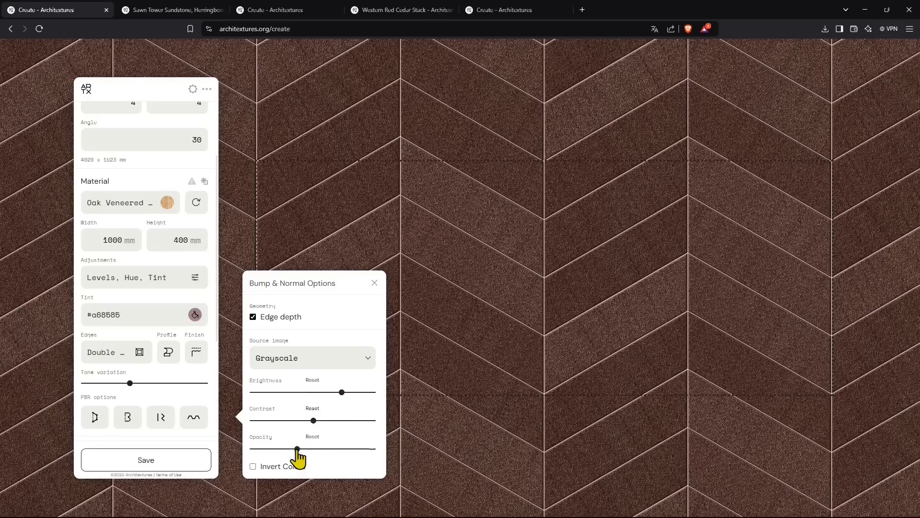
{"action": "left_click", "coordinate": [254, 467]}
- Review the options for sharing the texture by link and saving it as a new texture
{"action": "left_click", "coordinate": [155, 468]}
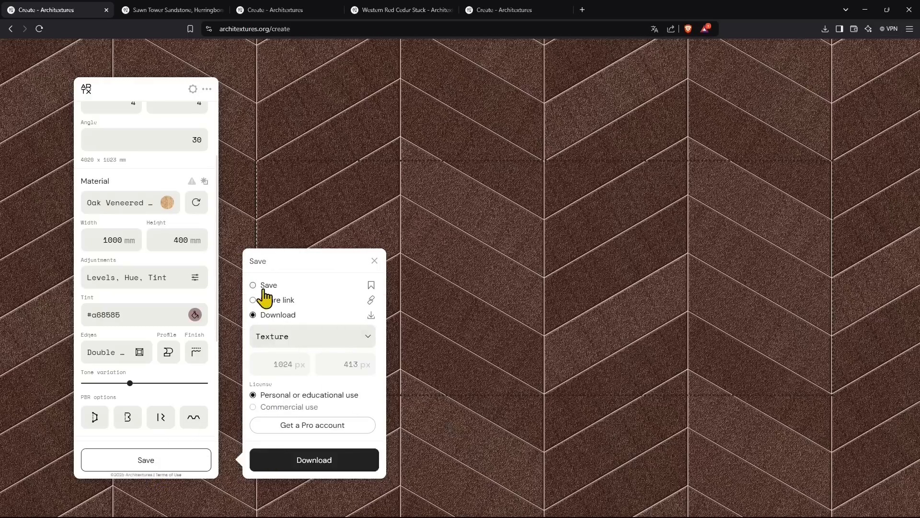
{"action": "left_click", "coordinate": [273, 302]}
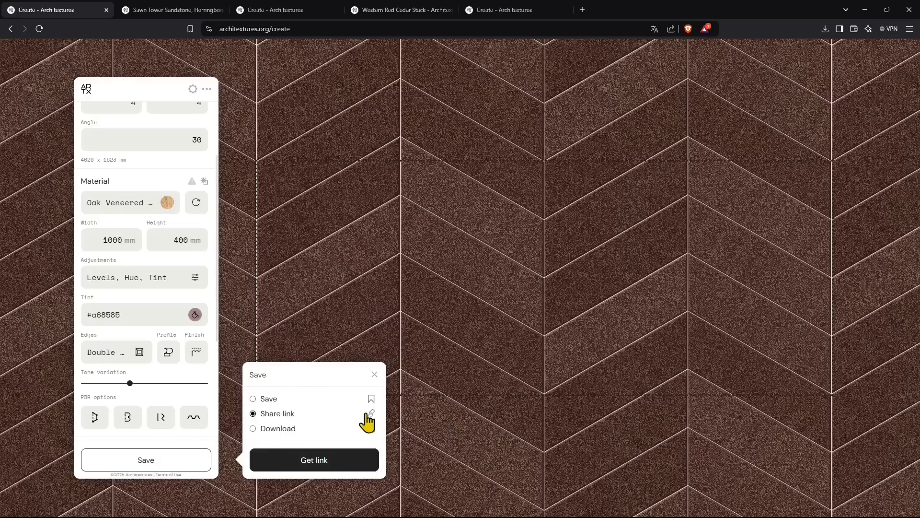
{"action": "left_click", "coordinate": [269, 399]}
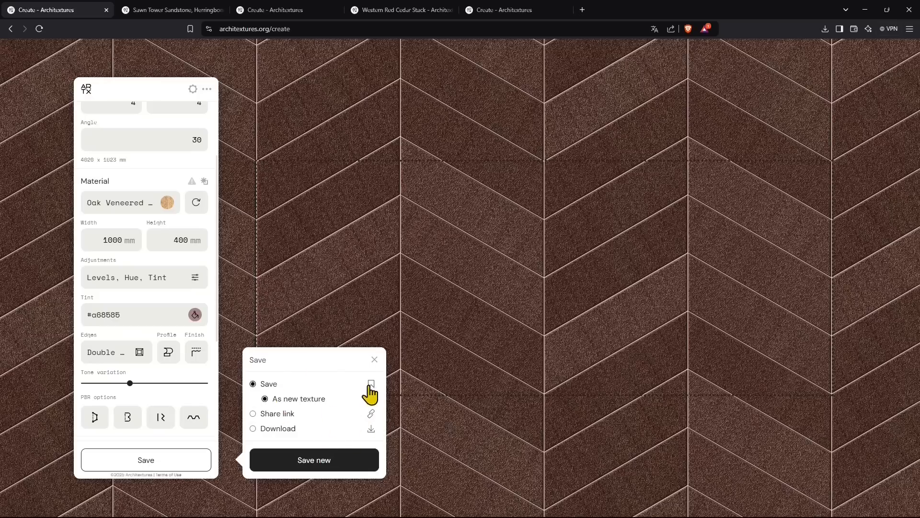
- Download the texture for personal or educational use as JPEG "Oak Veneered MDF Chevron 4020 x 1623 mm texture" in the Architextures folder
{"action": "left_click", "coordinate": [292, 433]}
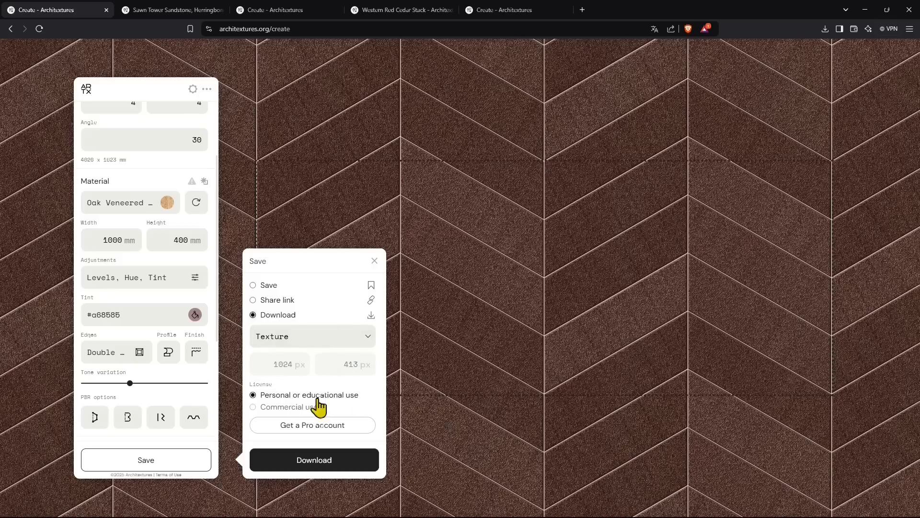
{"action": "left_click", "coordinate": [300, 465]}
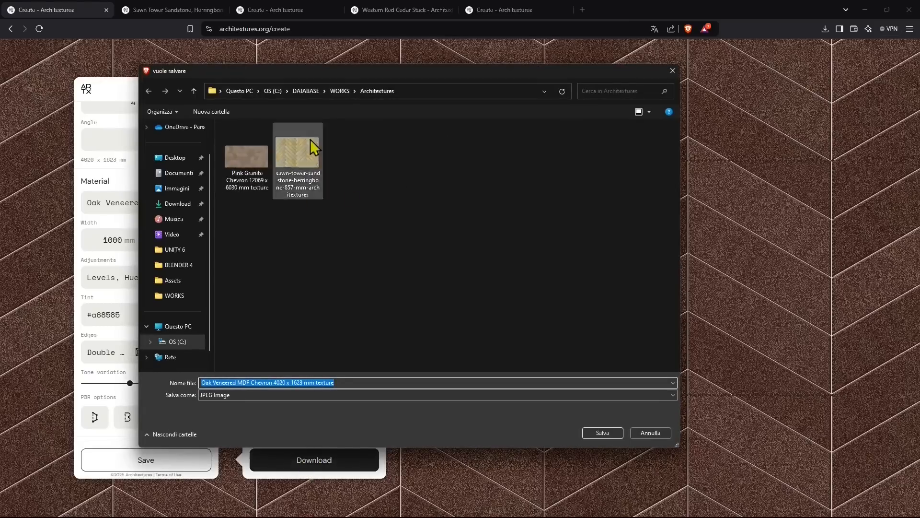
{"action": "left_click", "coordinate": [590, 433]}
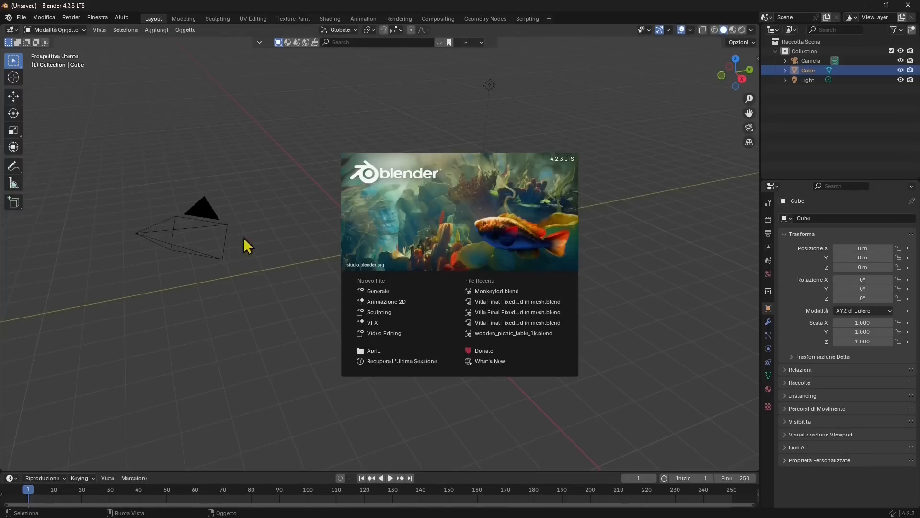
- In Blender, dismiss the splash screen and display the default cube in Material Preview shading
{"action": "left_click", "coordinate": [244, 237]}
{"action": "scroll", "coordinate": [288, 251], "scroll_direction": "up", "scroll_amount": 5}
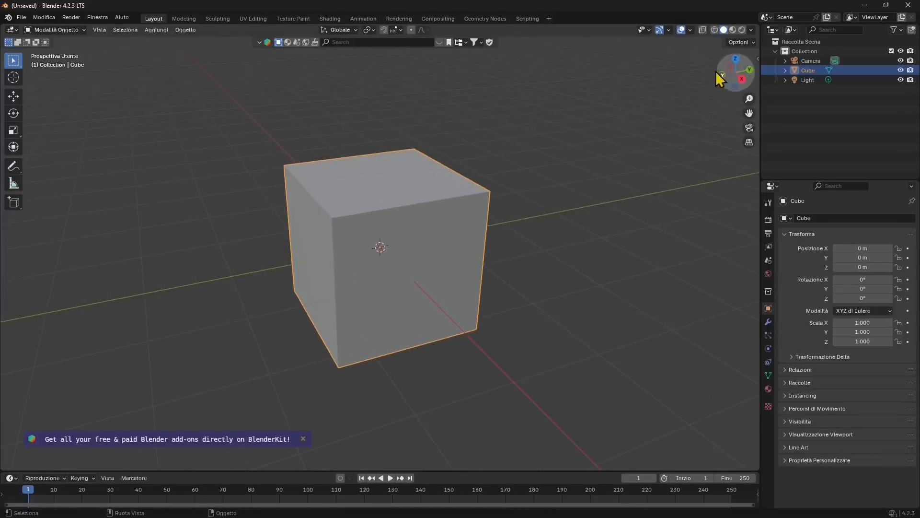
{"action": "left_click", "coordinate": [732, 33]}
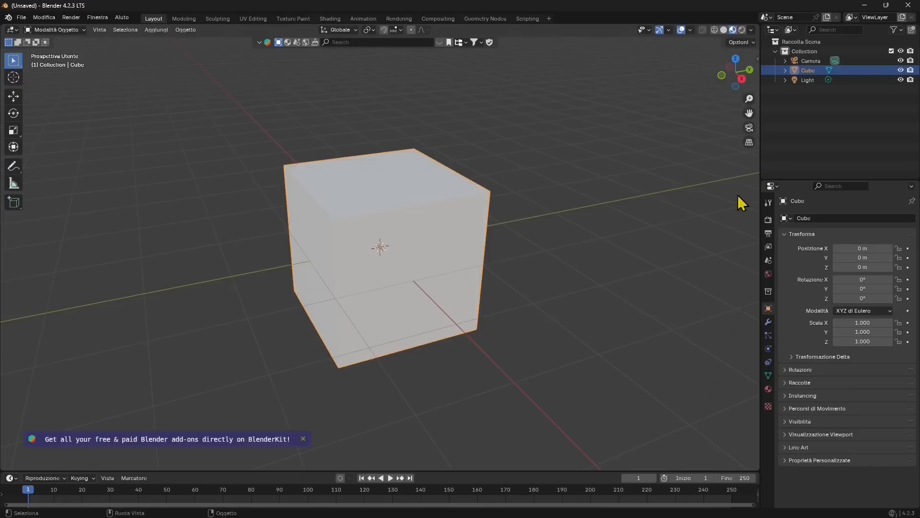
- Give the cube material's base color an image texture using "Pink Granite Chevron 12069 x 6030 mm texture.jpg" from the Architextures folder
{"action": "left_click", "coordinate": [769, 388]}
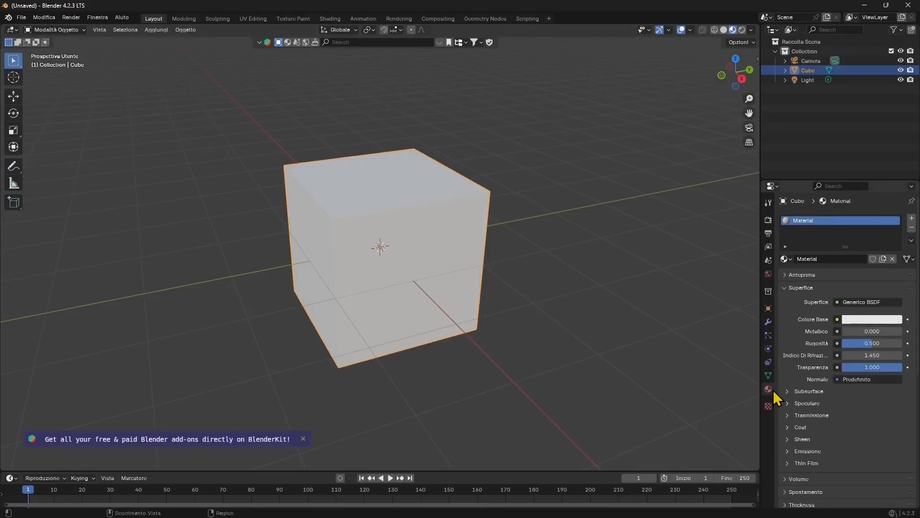
{"action": "left_click", "coordinate": [837, 319]}
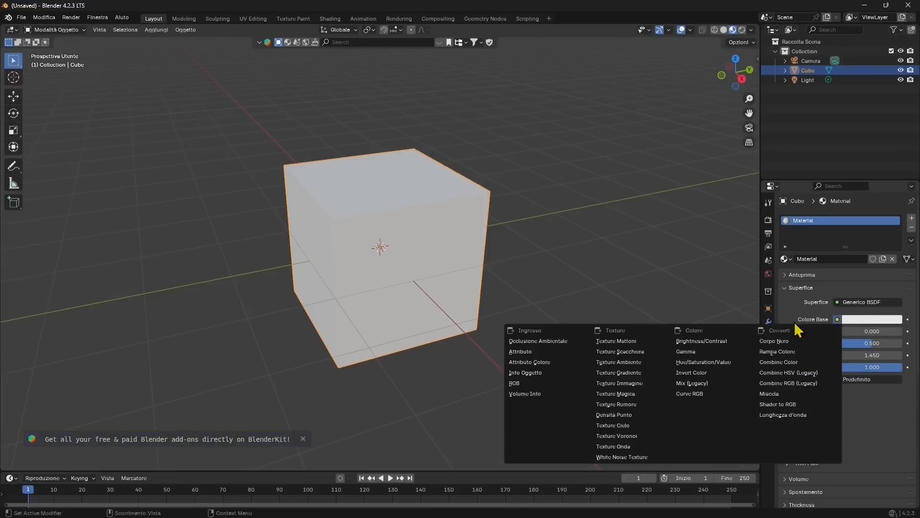
{"action": "left_click", "coordinate": [617, 383]}
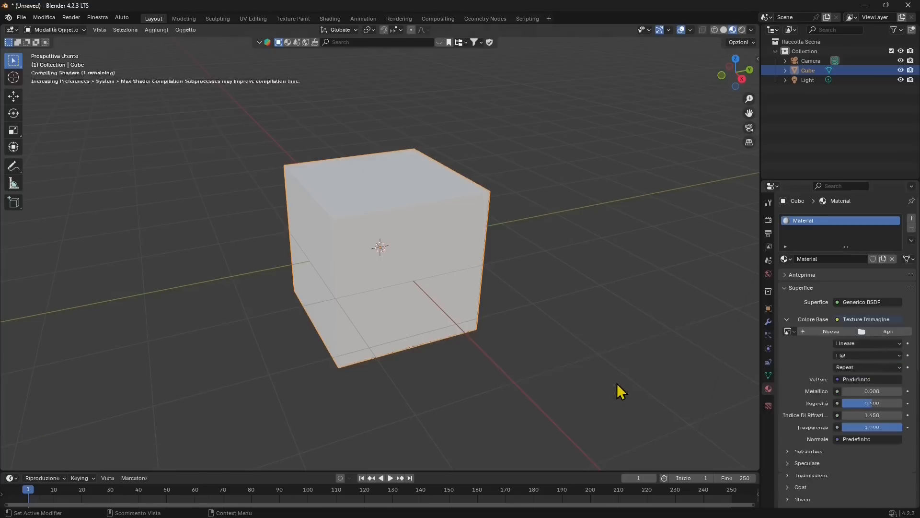
{"action": "left_click", "coordinate": [868, 332]}
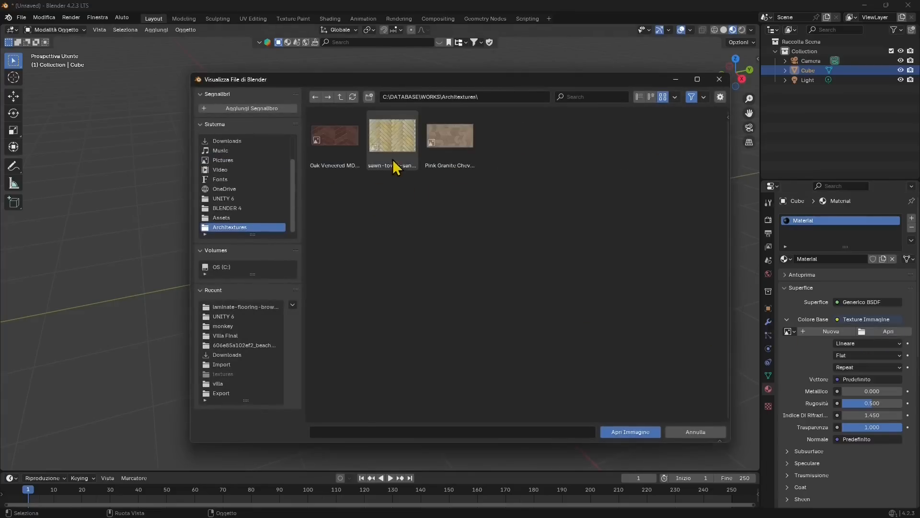
{"action": "left_click", "coordinate": [438, 150]}
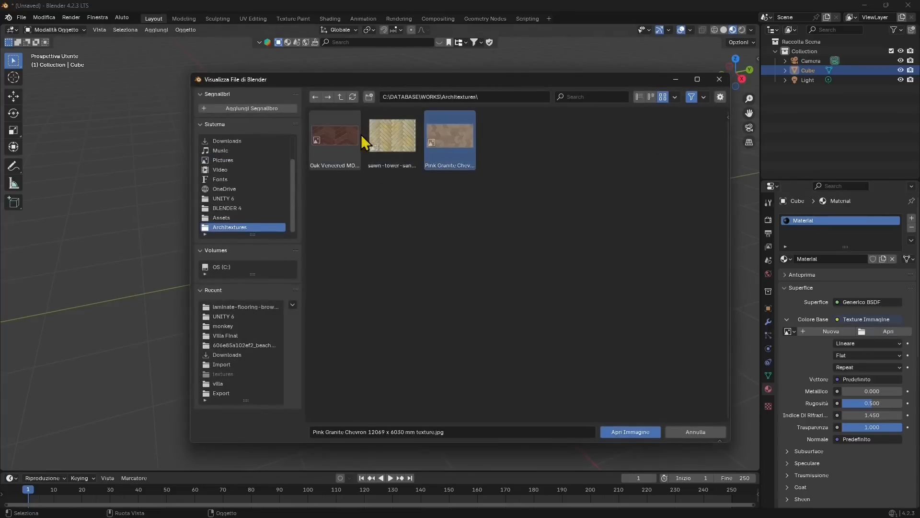
{"action": "left_click", "coordinate": [644, 432]}
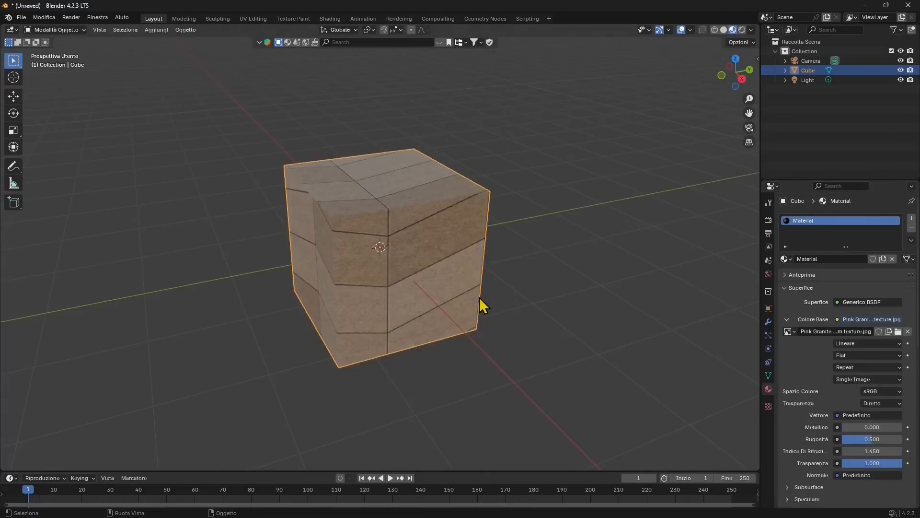
- Enter Edit Mode on the cube and apply Magic UV's UVW Box mapping to all its faces
{"action": "left_click_drag", "start_coordinate": [361, 288], "coordinate": [369, 269]}
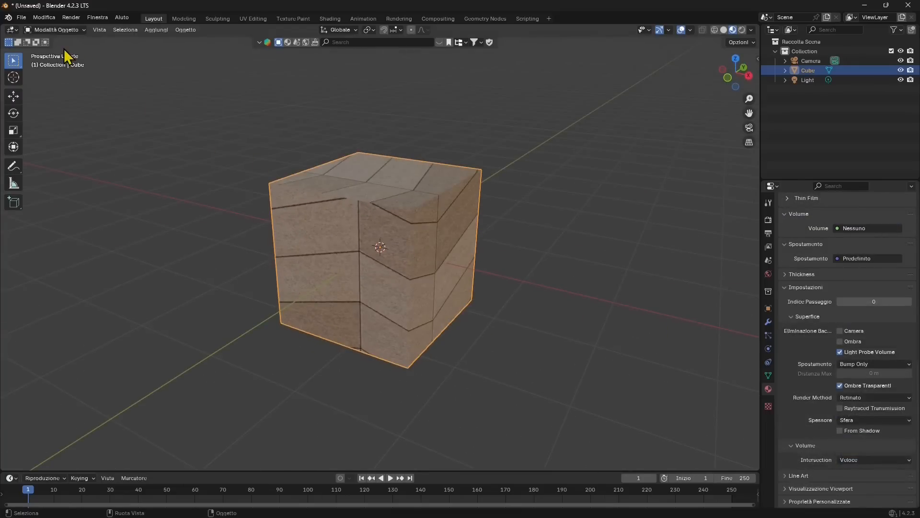
{"action": "left_click", "coordinate": [56, 30]}
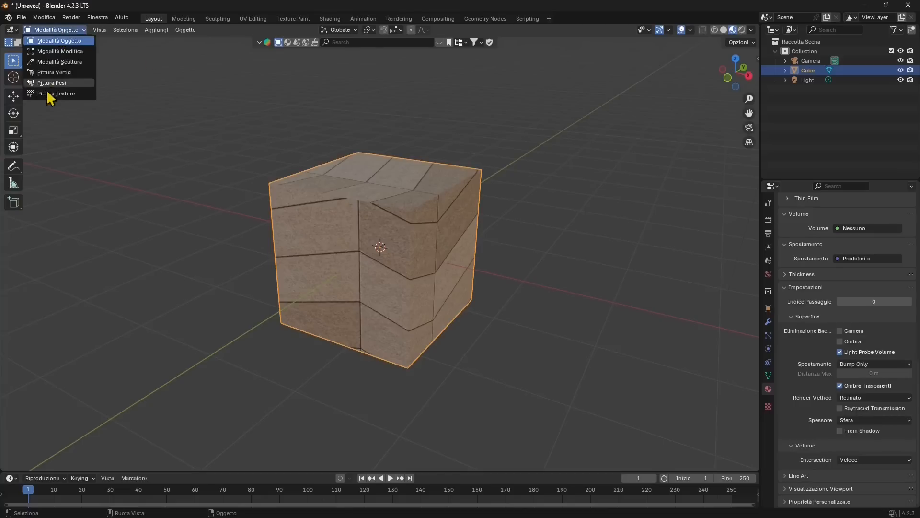
{"action": "key", "text": "Tab"}
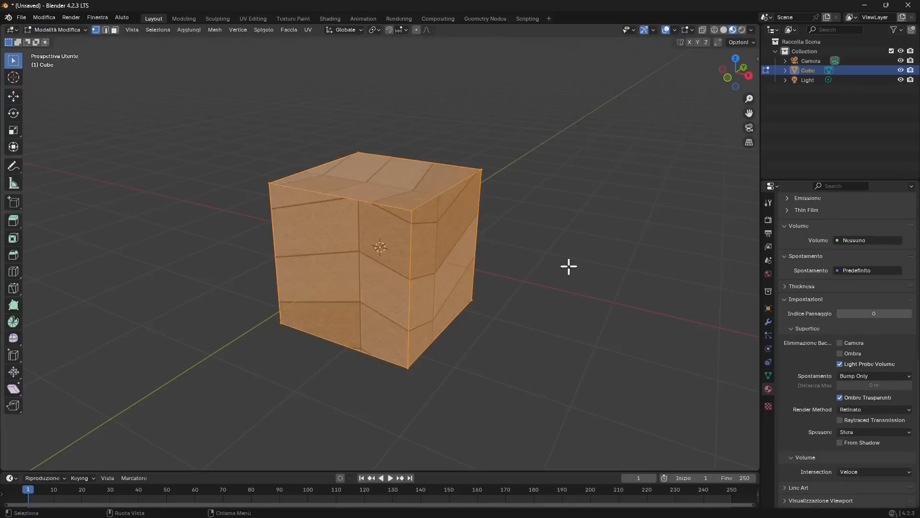
{"action": "left_click", "coordinate": [758, 58]}
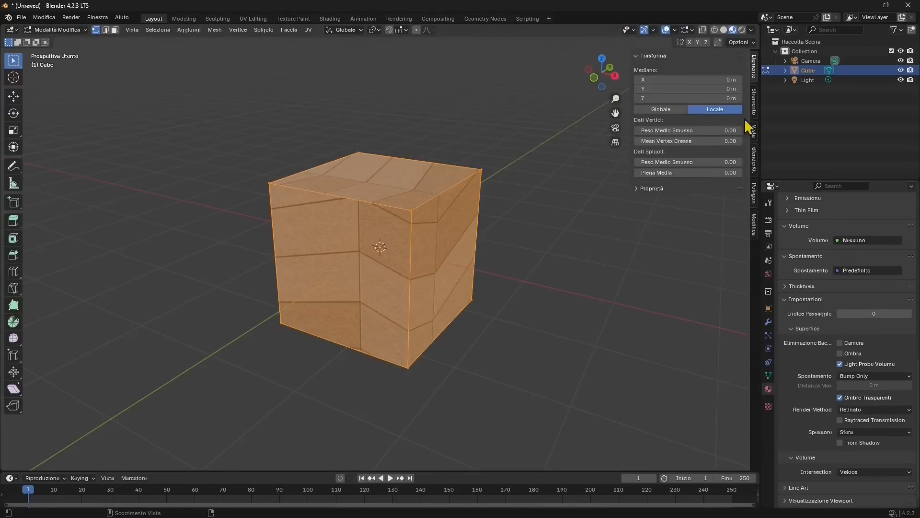
{"action": "left_click", "coordinate": [755, 225]}
{"action": "left_click", "coordinate": [666, 82]}
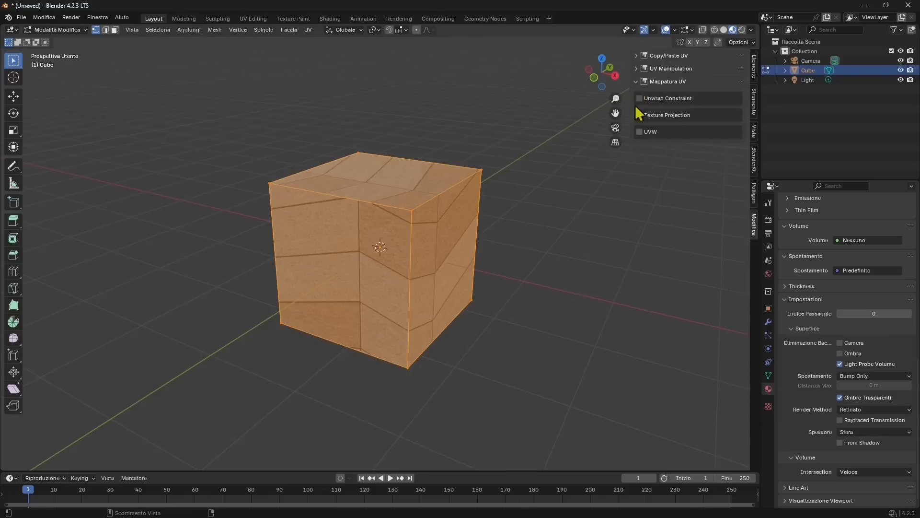
{"action": "left_click", "coordinate": [653, 132]}
{"action": "left_click", "coordinate": [651, 149]}
{"action": "scroll", "coordinate": [386, 309], "scroll_direction": "up", "scroll_amount": 1}
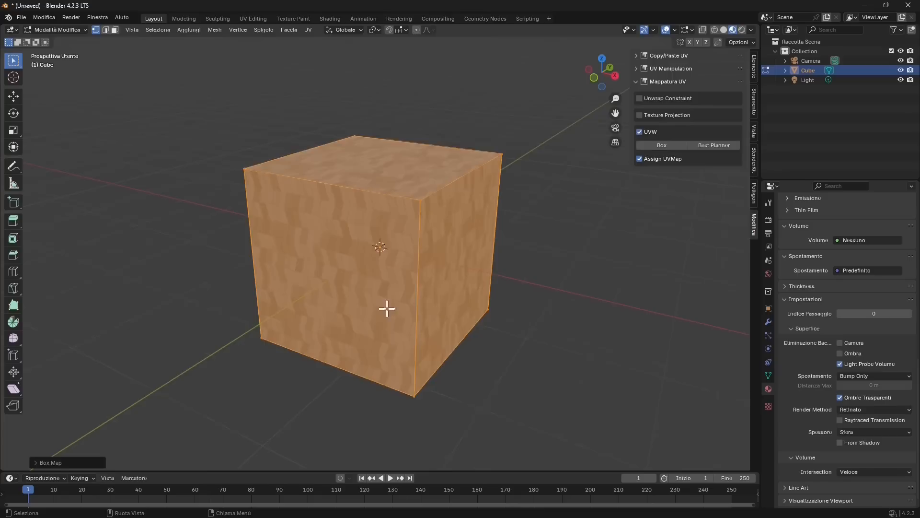
- Search the add-on preferences for "magic" to check the Magic UV add-on, and close the preferences
{"action": "left_click", "coordinate": [51, 23]}
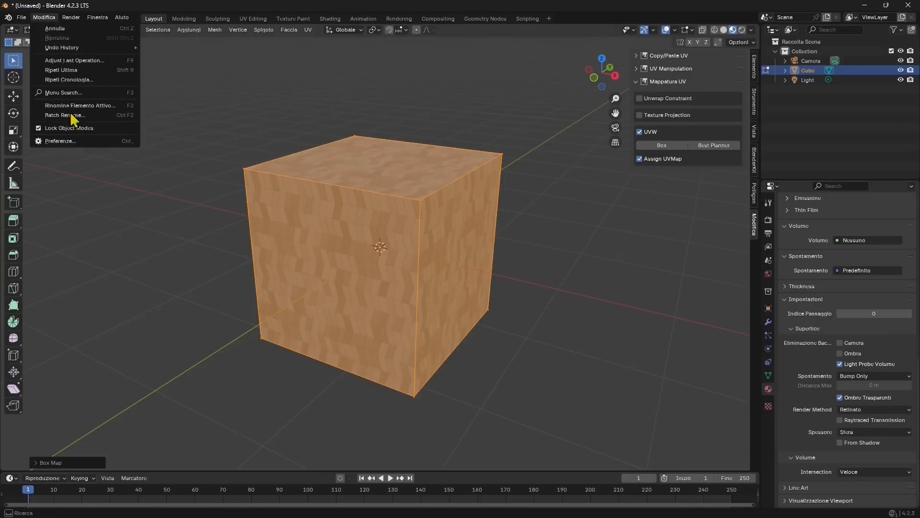
{"action": "left_click", "coordinate": [80, 144]}
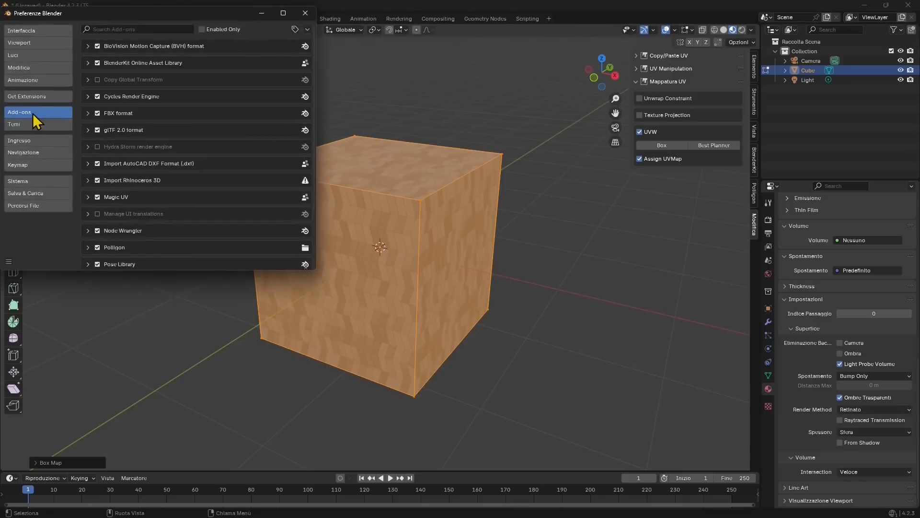
{"action": "left_click", "coordinate": [135, 29]}
{"action": "type", "text": "magic"}
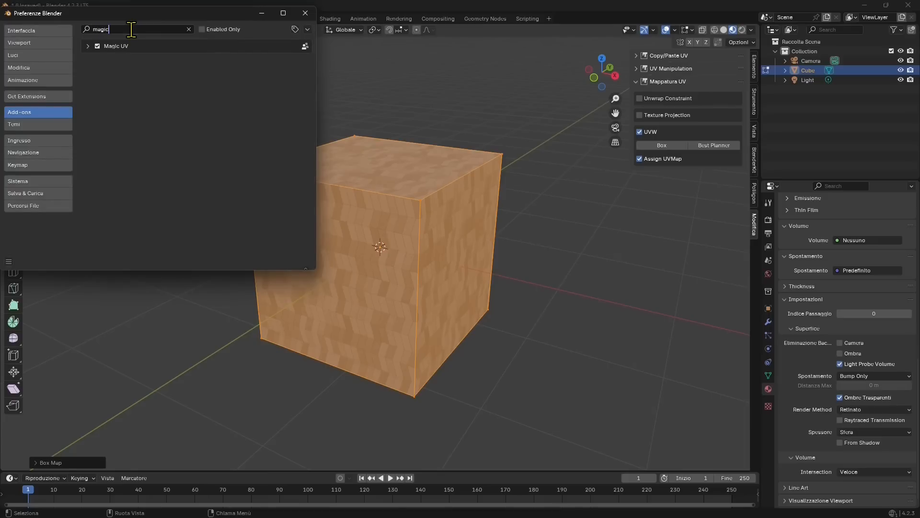
{"action": "left_click", "coordinate": [136, 48]}
{"action": "left_click", "coordinate": [312, 16]}
- Return to Object Mode, deselect the cube and examine the mapped granite texture on its sides
{"action": "left_click", "coordinate": [55, 30]}
{"action": "left_click", "coordinate": [52, 35]}
{"action": "left_click", "coordinate": [99, 163]}
{"action": "scroll", "coordinate": [133, 266], "scroll_direction": "up", "scroll_amount": 1}
{"action": "left_click_drag", "start_coordinate": [133, 266], "coordinate": [240, 260]}
{"action": "scroll", "coordinate": [241, 260], "scroll_direction": "down", "scroll_amount": 1}
{"action": "left_click_drag", "start_coordinate": [332, 330], "coordinate": [322, 331]}
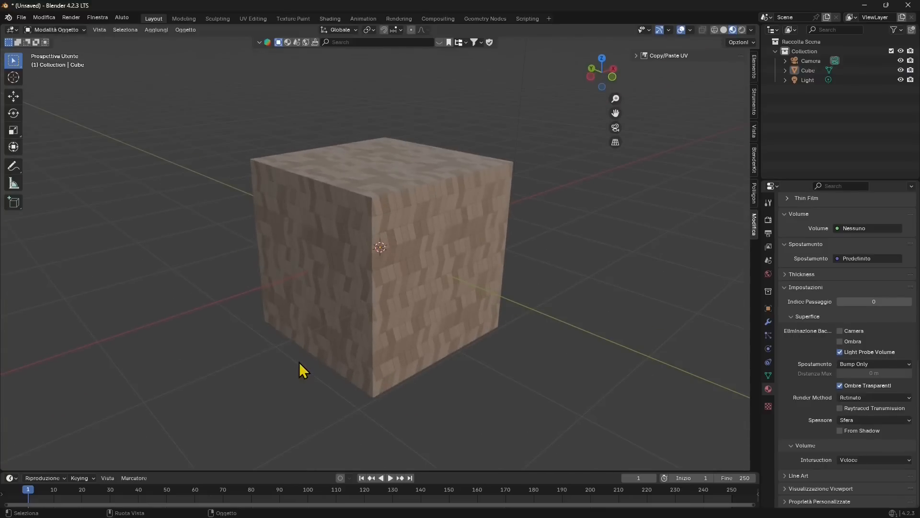
{"action": "scroll", "coordinate": [386, 242], "scroll_direction": "up", "scroll_amount": 1}
{"action": "left_click_drag", "start_coordinate": [386, 326], "coordinate": [383, 303]}
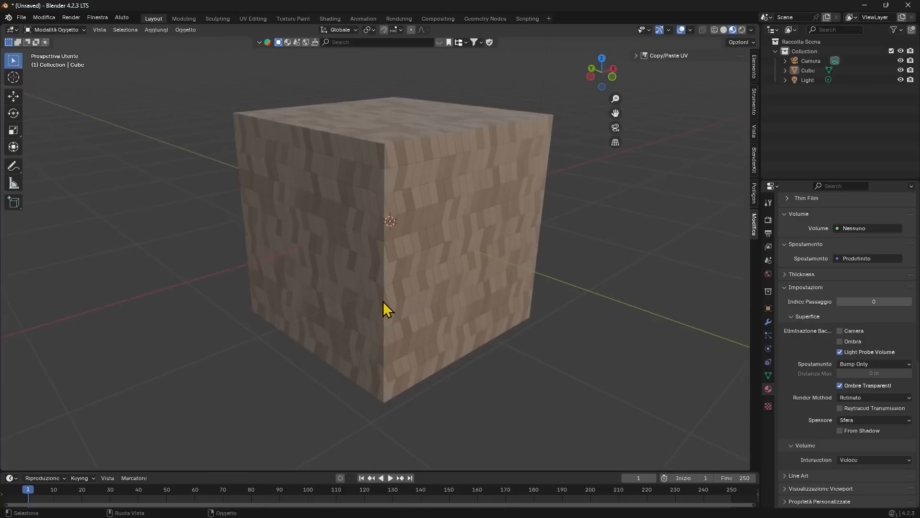